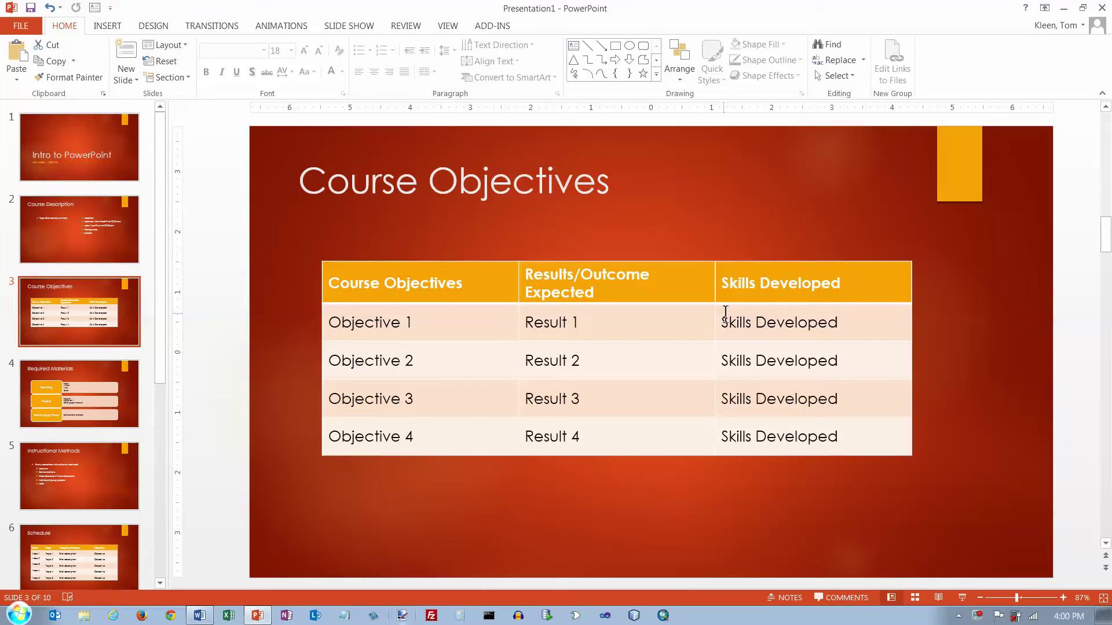
# Step: Add a Title and Content slide after slide 3 holding a 3-column, 5-row table
pyautogui.click(122, 356)
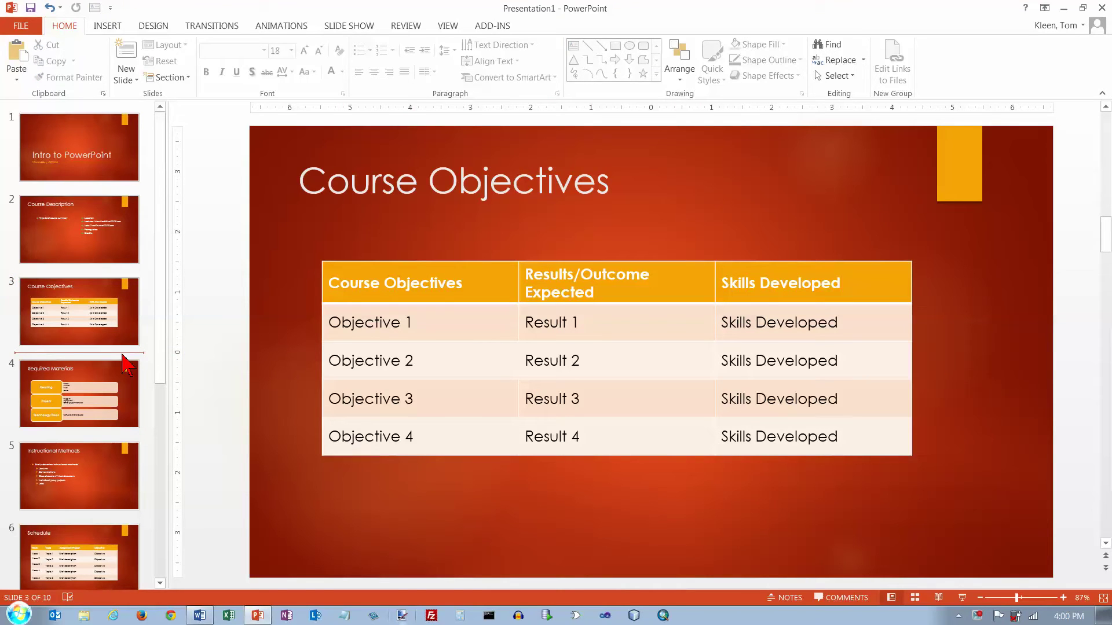
pyautogui.click(140, 79)
pyautogui.click(219, 146)
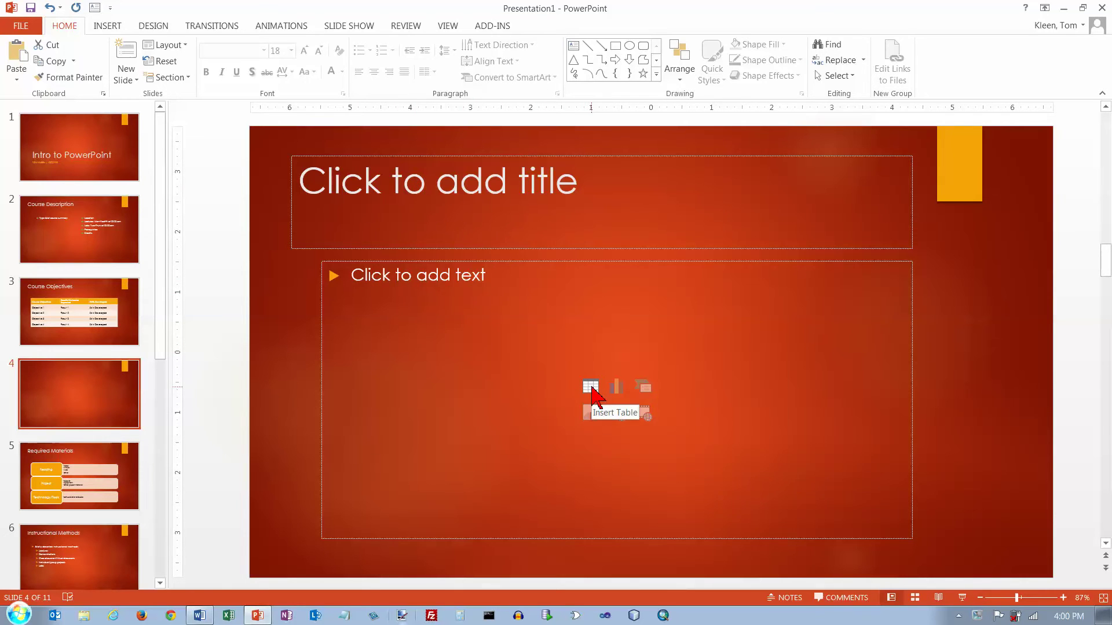
pyautogui.click(590, 387)
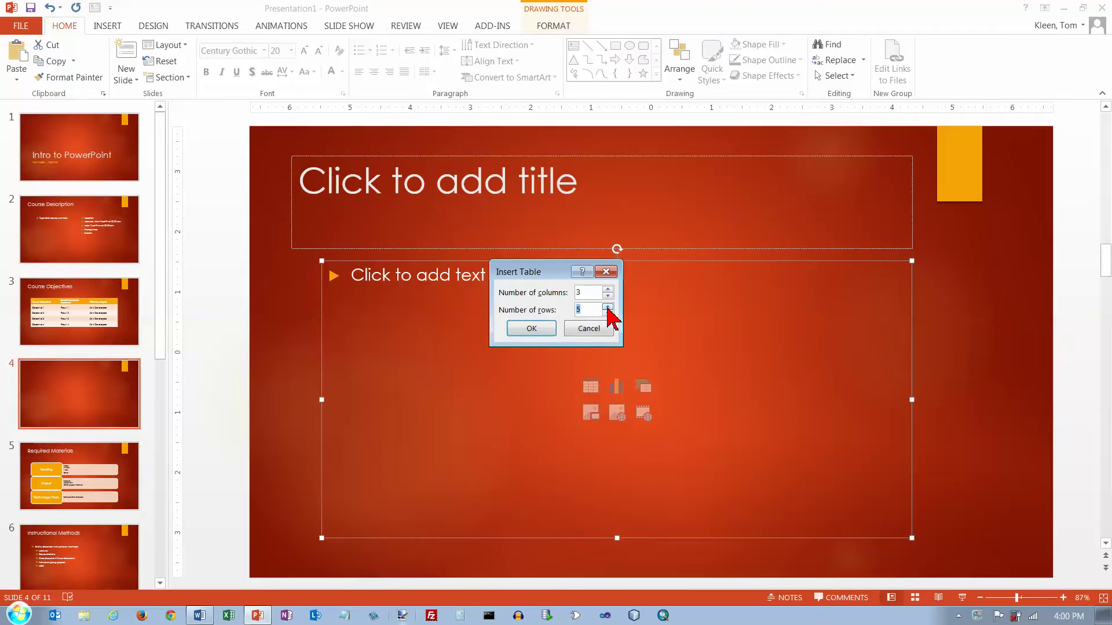
pyautogui.click(532, 329)
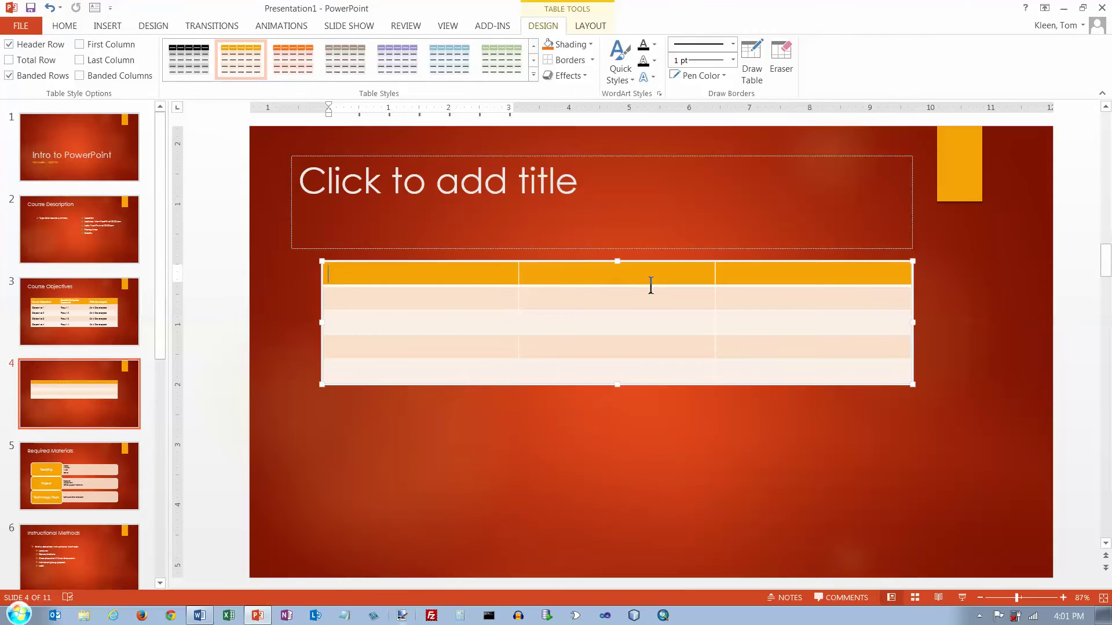
# Step: Delete the empty-table slide so Required Materials is slide 4 of 10 again
pyautogui.click(129, 324)
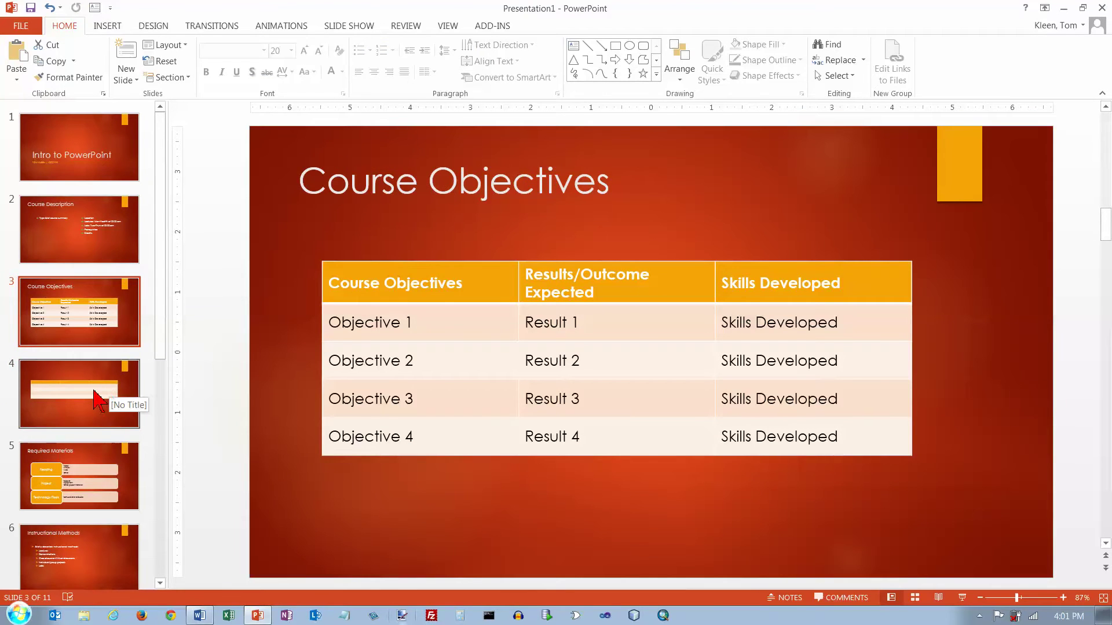
pyautogui.click(98, 417)
pyautogui.click(116, 343)
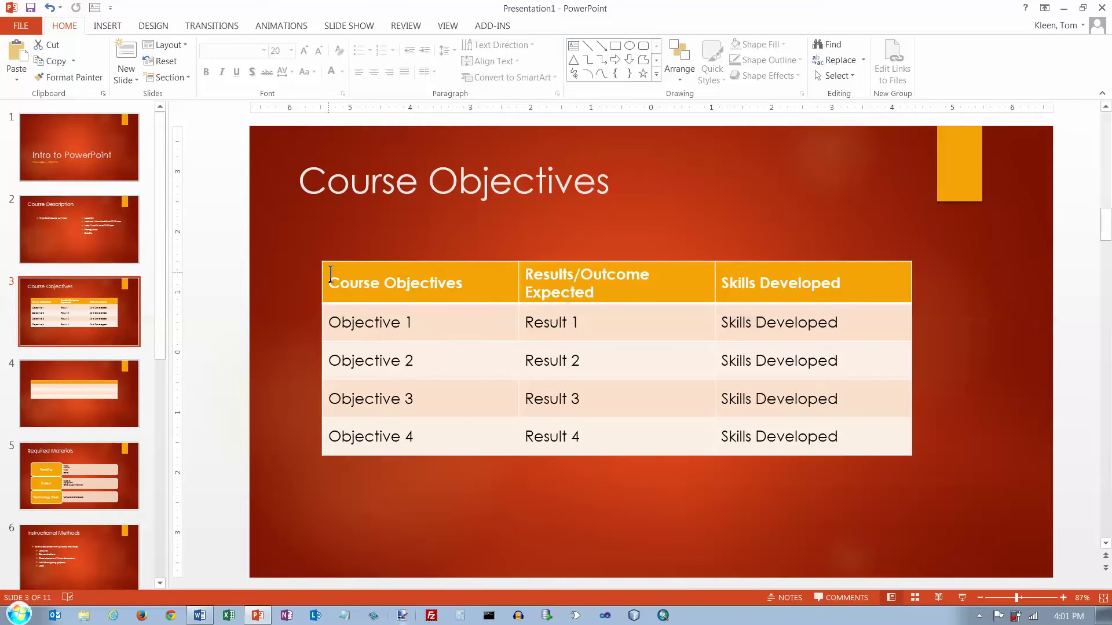
pyautogui.click(121, 417)
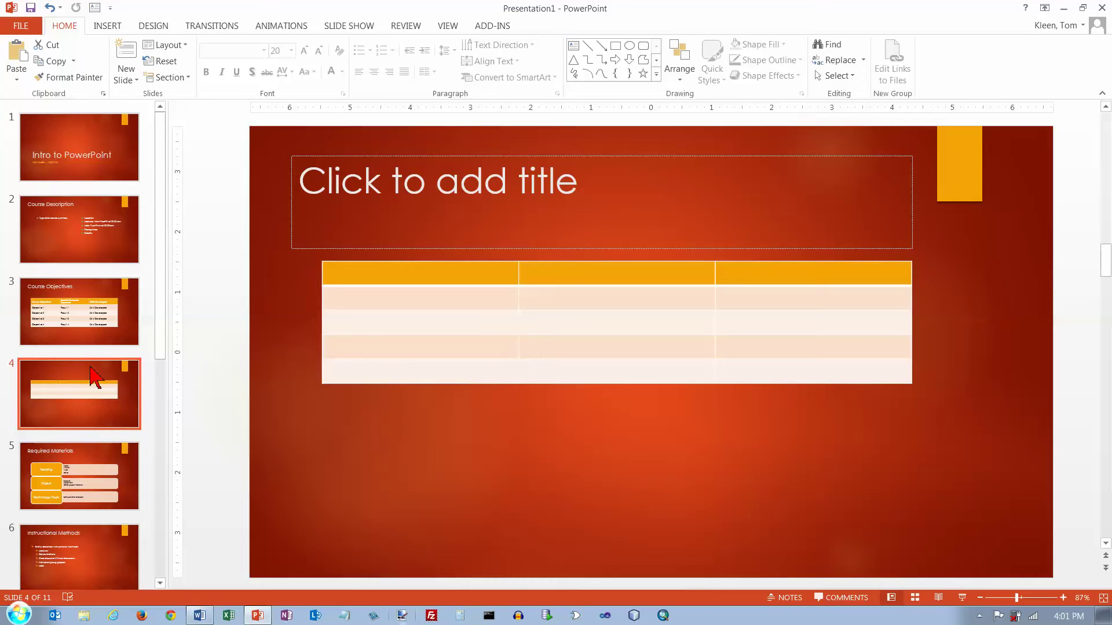
pyautogui.press('Delete')
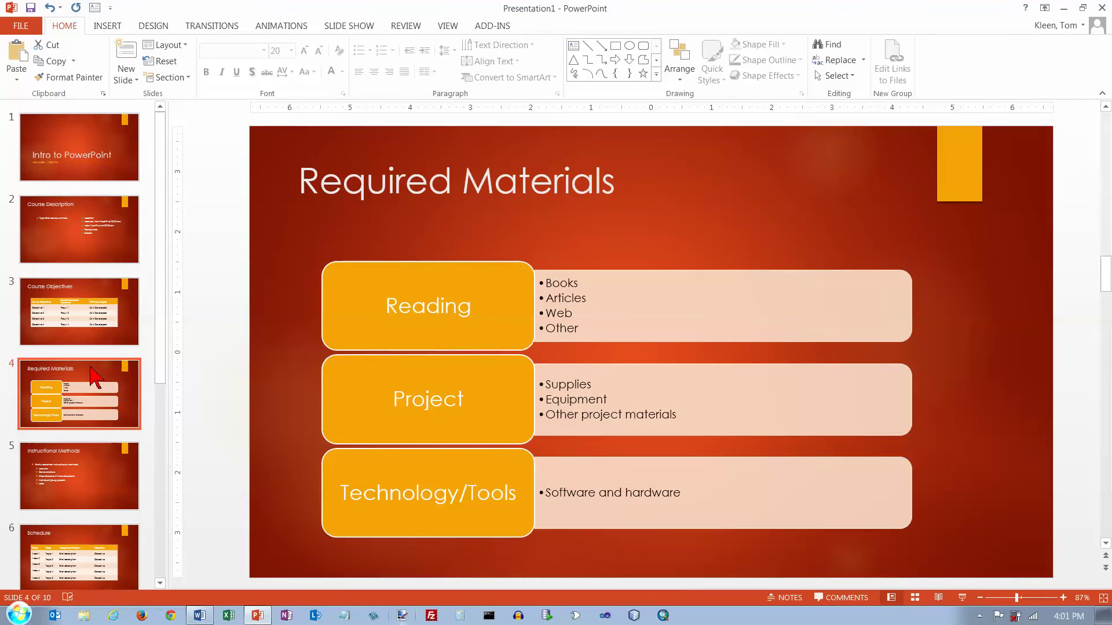
# Step: Select the Course Objectives table, view its Design and Layout options, then switch to the Word document
pyautogui.click(125, 324)
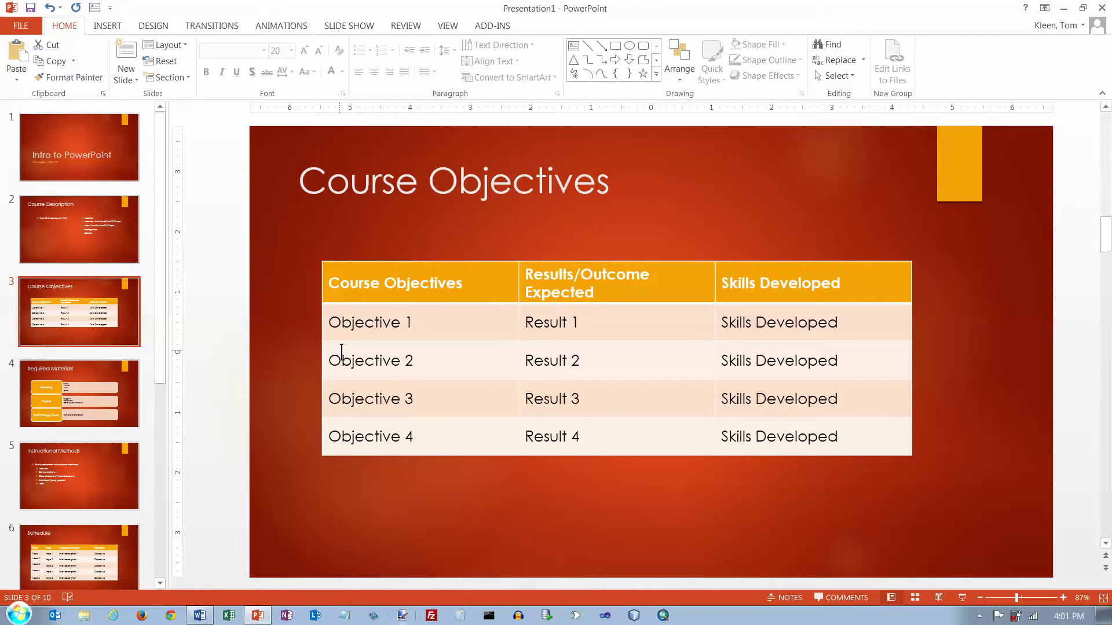
pyautogui.click(430, 279)
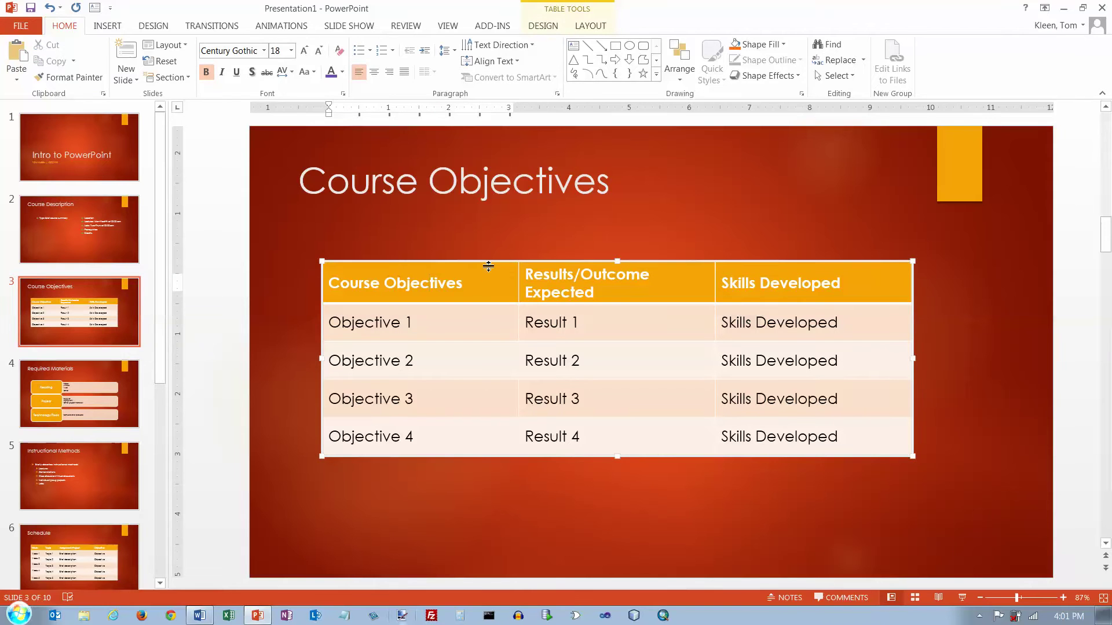
pyautogui.click(541, 26)
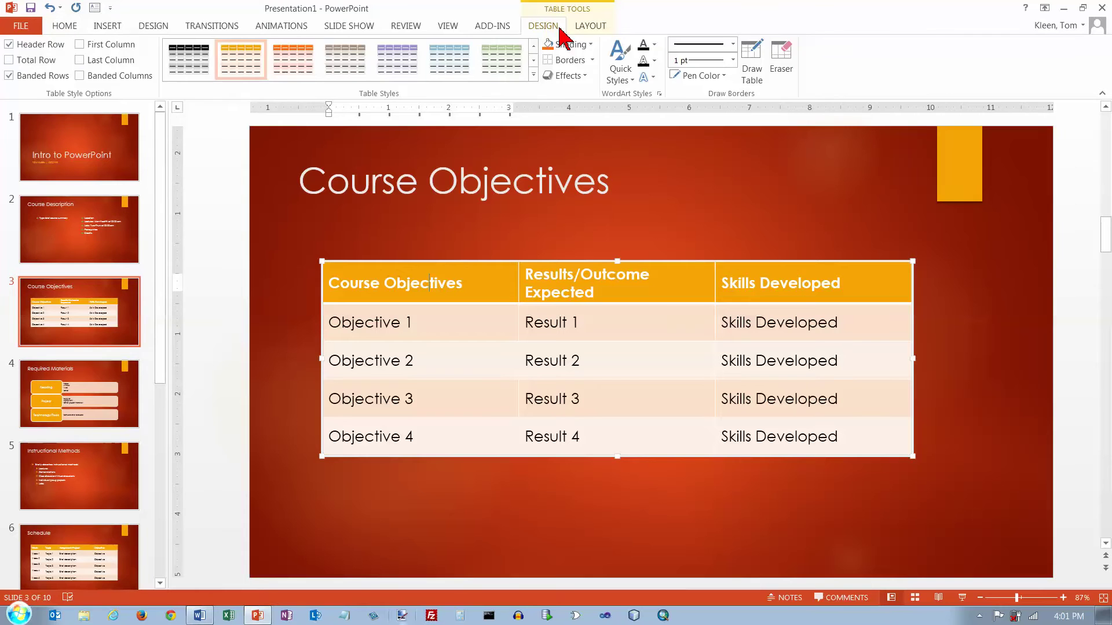
pyautogui.click(588, 26)
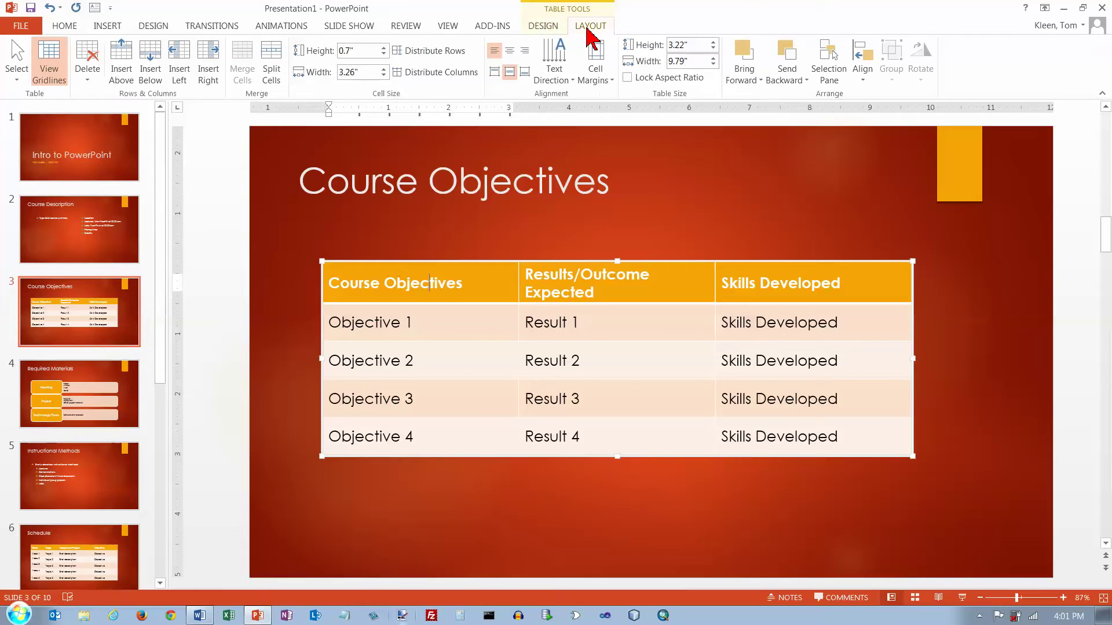
pyautogui.click(544, 27)
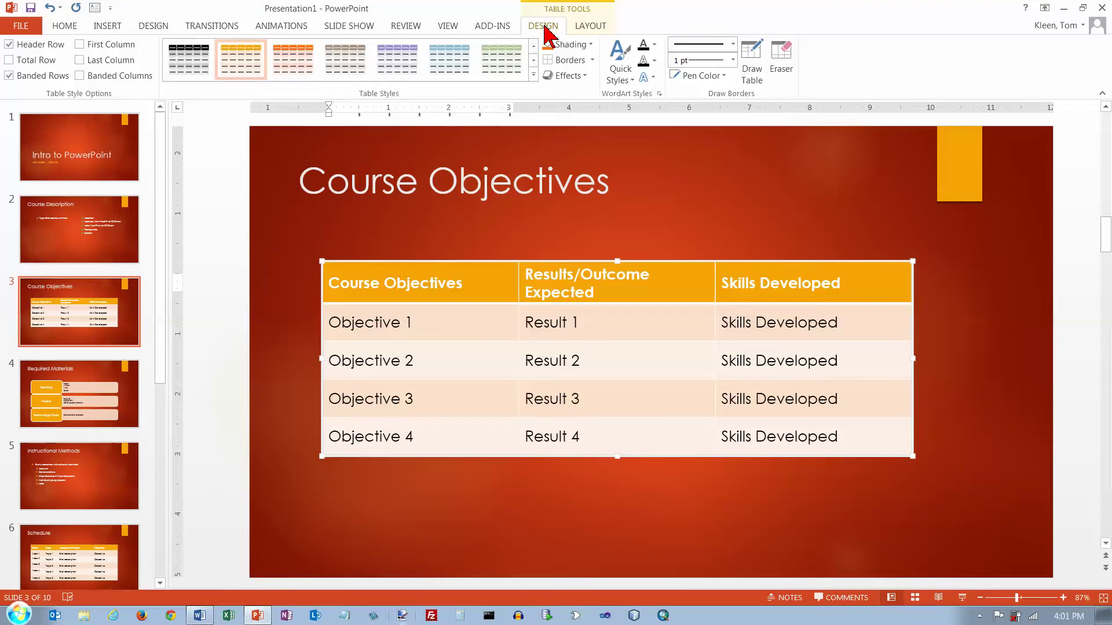
pyautogui.hotkey('alt', 'Tab')
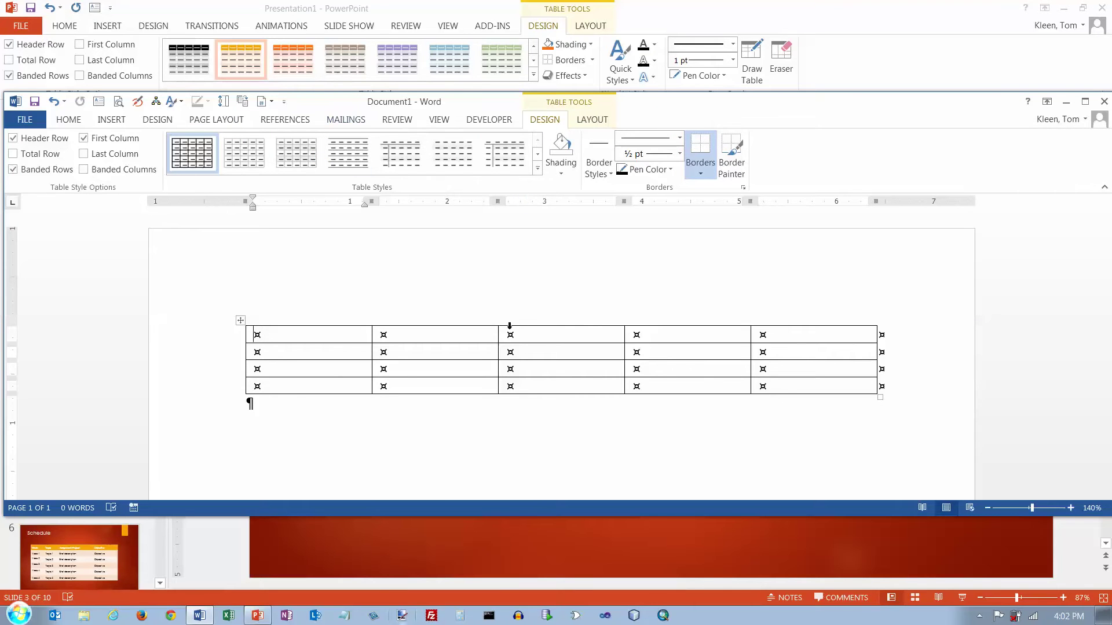
# Step: Select the whole empty Word table, then return to PowerPoint's full table style gallery
pyautogui.click(240, 321)
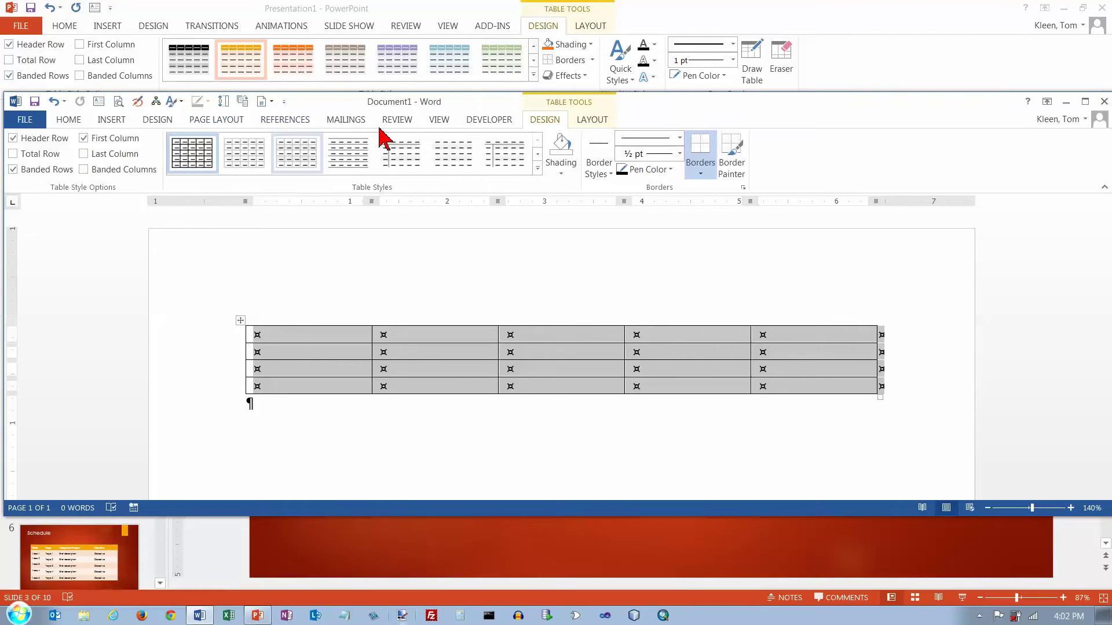
pyautogui.moveTo(478, 97); pyautogui.dragTo(478, 107)
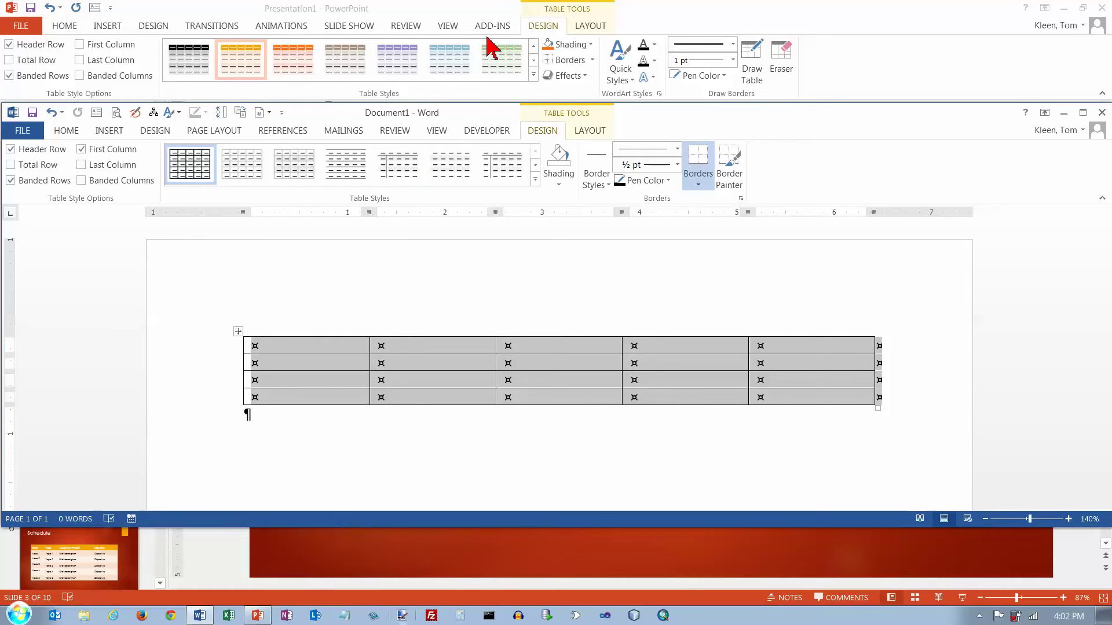
pyautogui.click(534, 76)
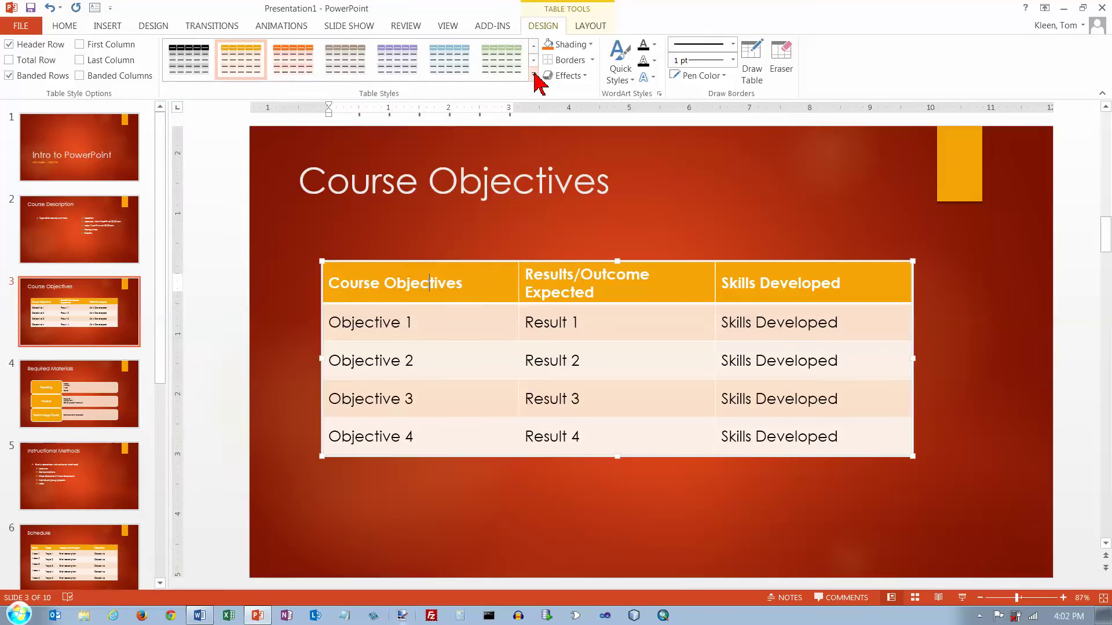
pyautogui.click(534, 76)
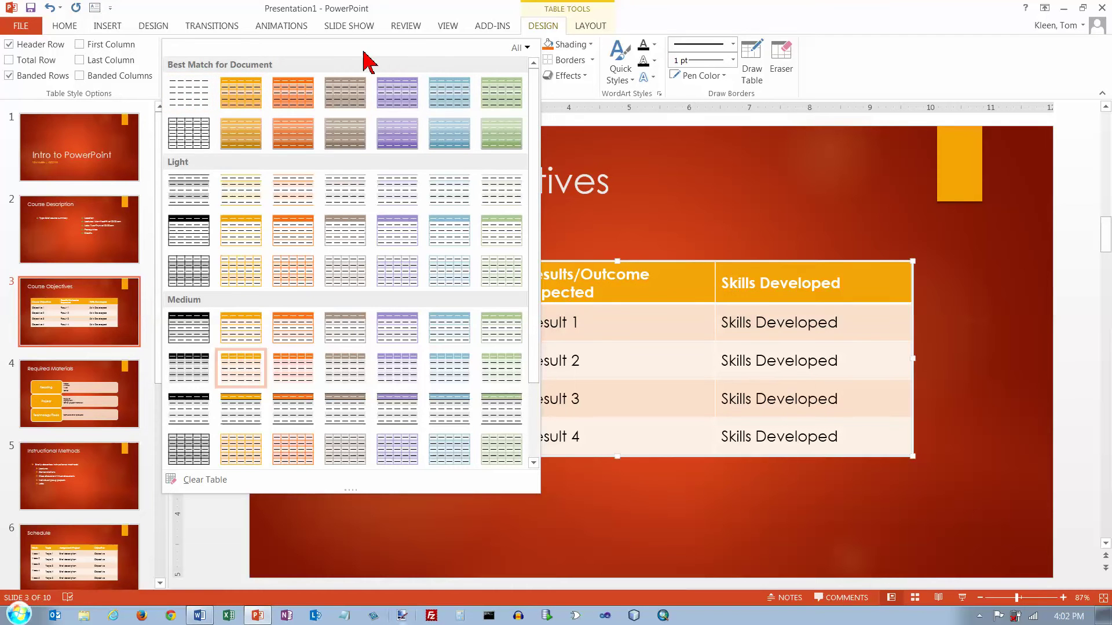
# Step: Close the gallery and step through rows of Word's and PowerPoint's table styles
pyautogui.click(825, 67)
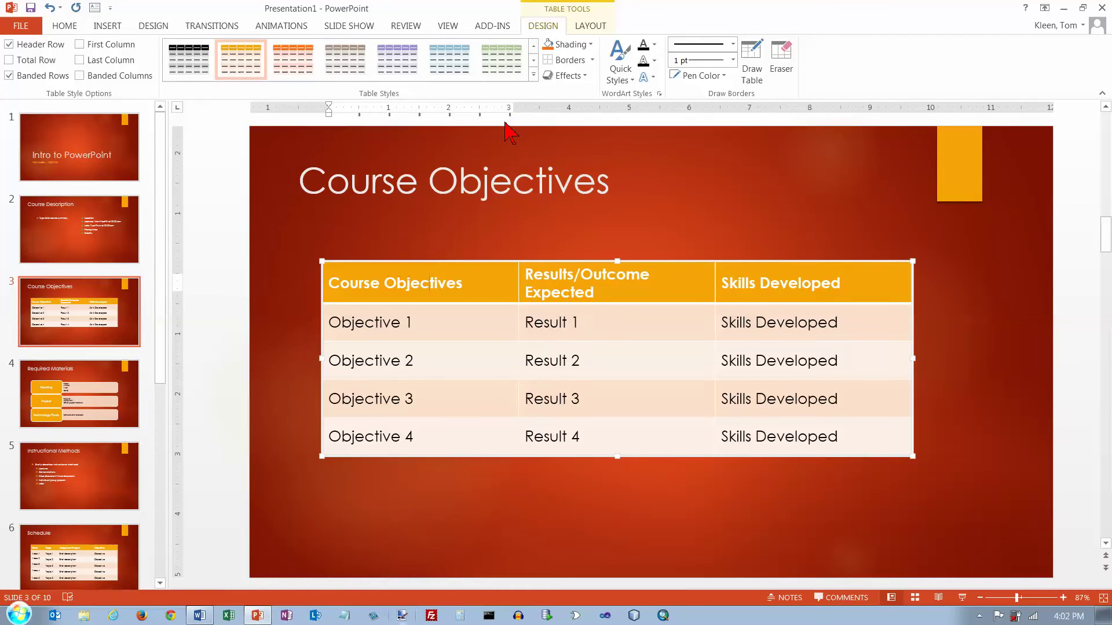
pyautogui.hotkey('alt', 'Tab')
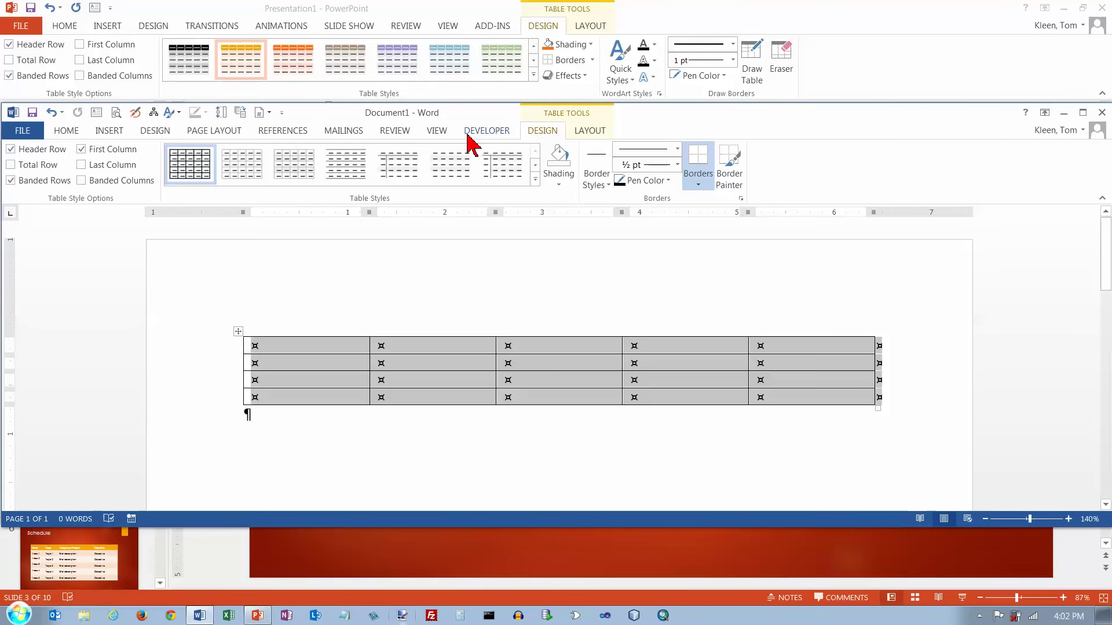
pyautogui.click(536, 165)
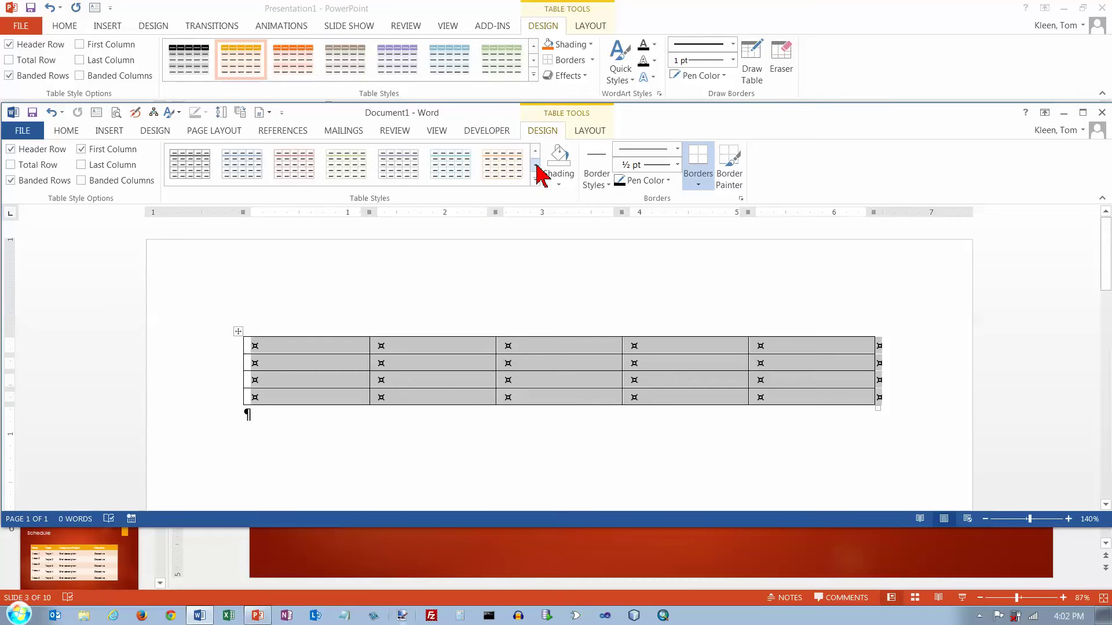
pyautogui.click(535, 61)
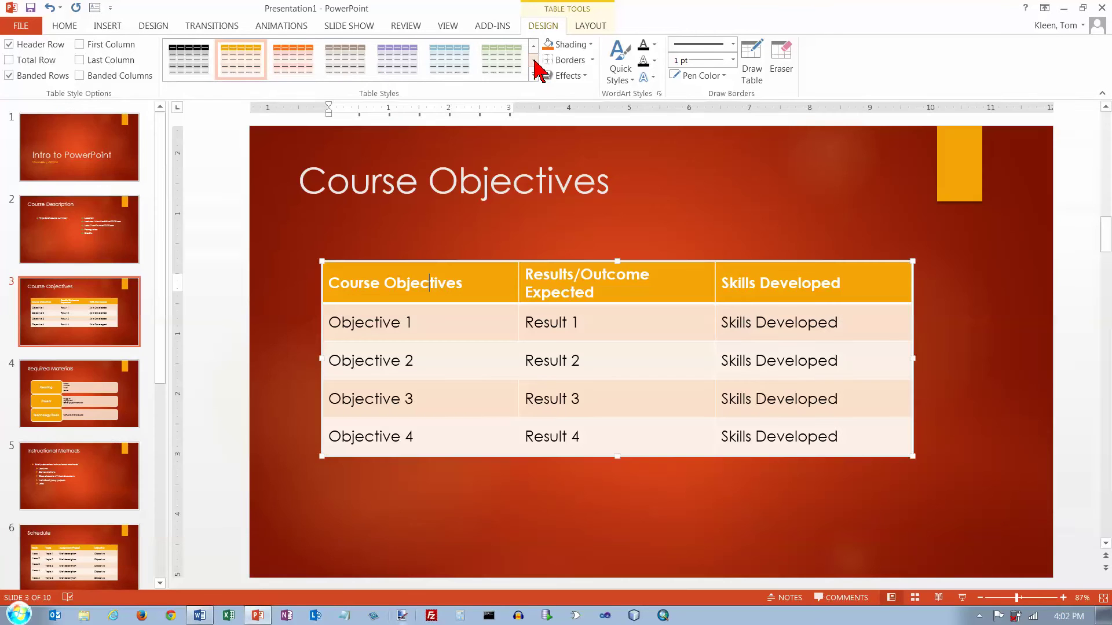
pyautogui.click(535, 60)
# Step: Expand and browse both applications' full table style galleries without applying any style
pyautogui.hotkey('alt', 'Tab')
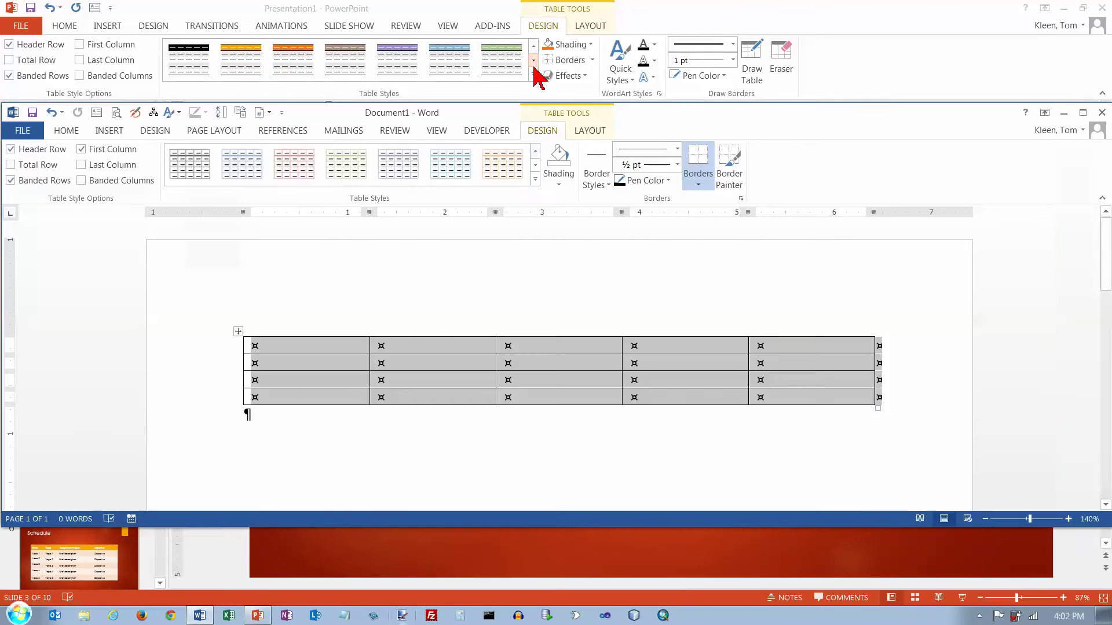
pyautogui.click(535, 179)
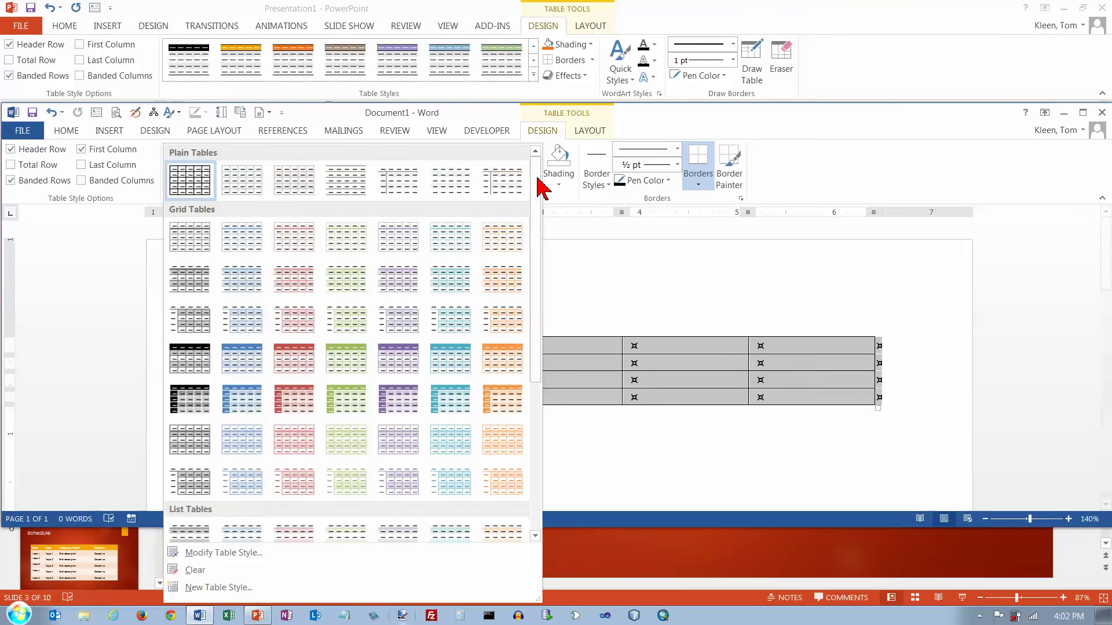
pyautogui.moveTo(537, 197); pyautogui.dragTo(548, 104)
pyautogui.click(536, 78)
pyautogui.click(531, 75)
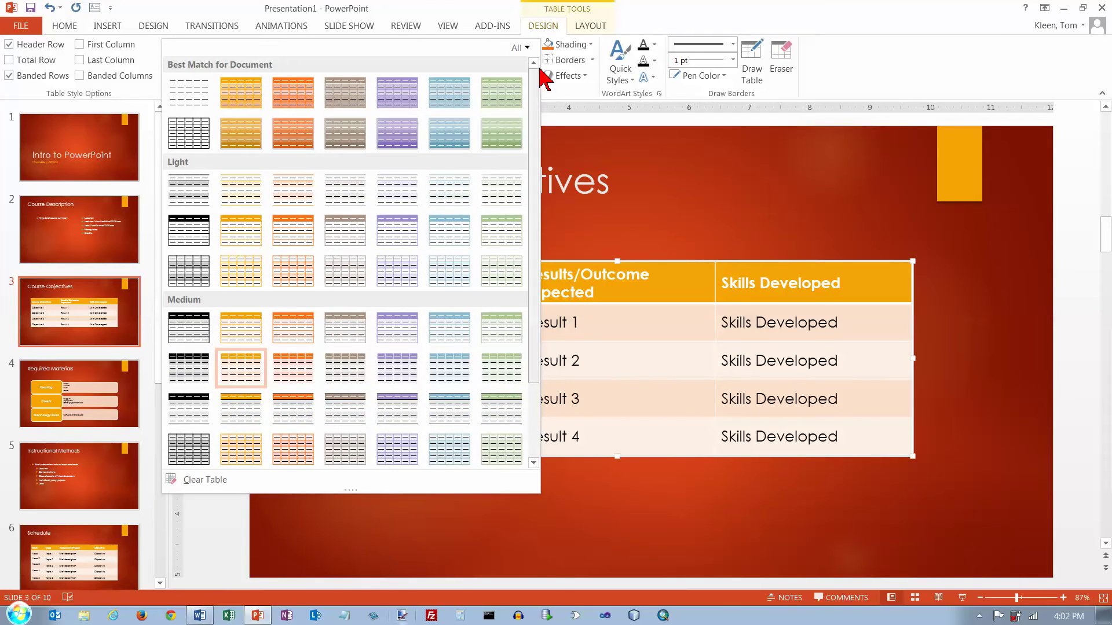
pyautogui.click(637, 30)
pyautogui.hotkey('alt', 'Tab')
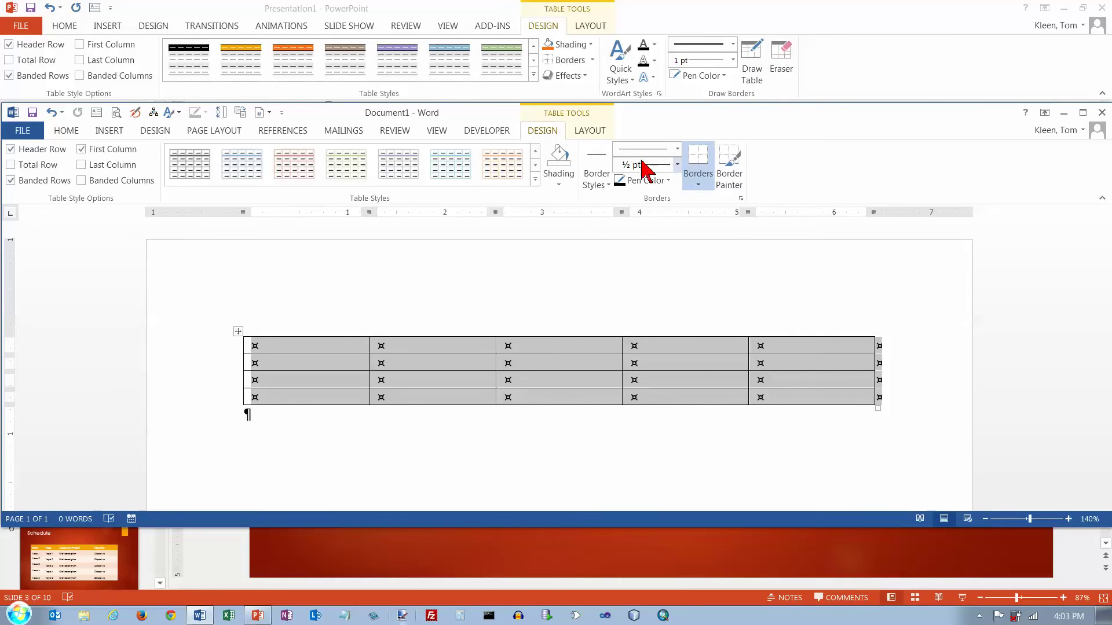
pyautogui.click(592, 31)
# Step: Show the table layout options in both PowerPoint and Word for comparison
pyautogui.click(591, 26)
pyautogui.hotkey('alt', 'Tab')
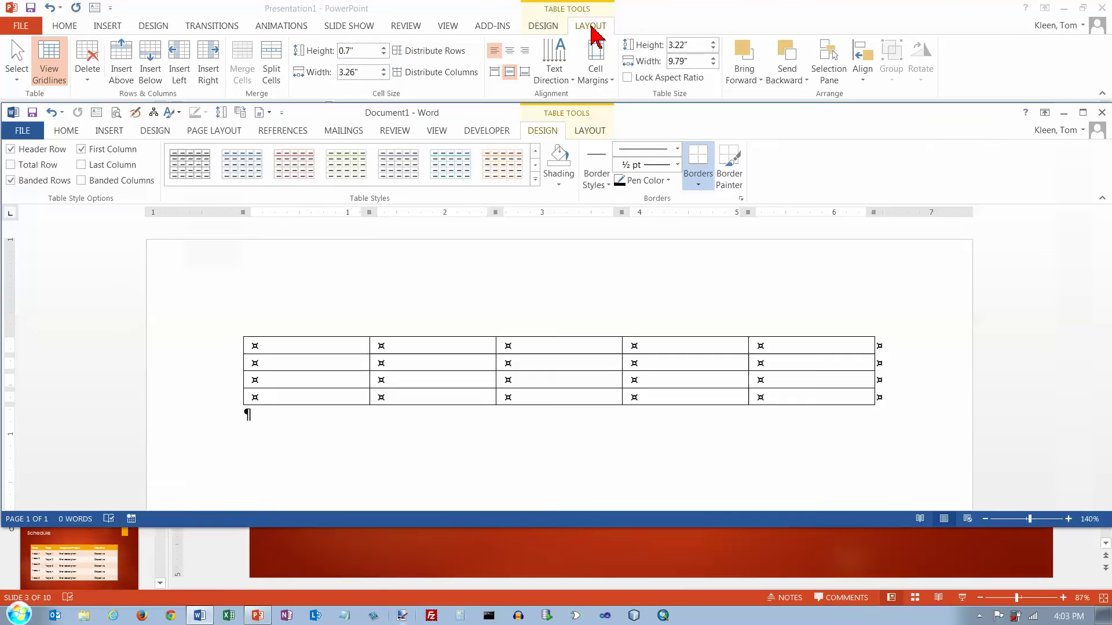
pyautogui.click(590, 131)
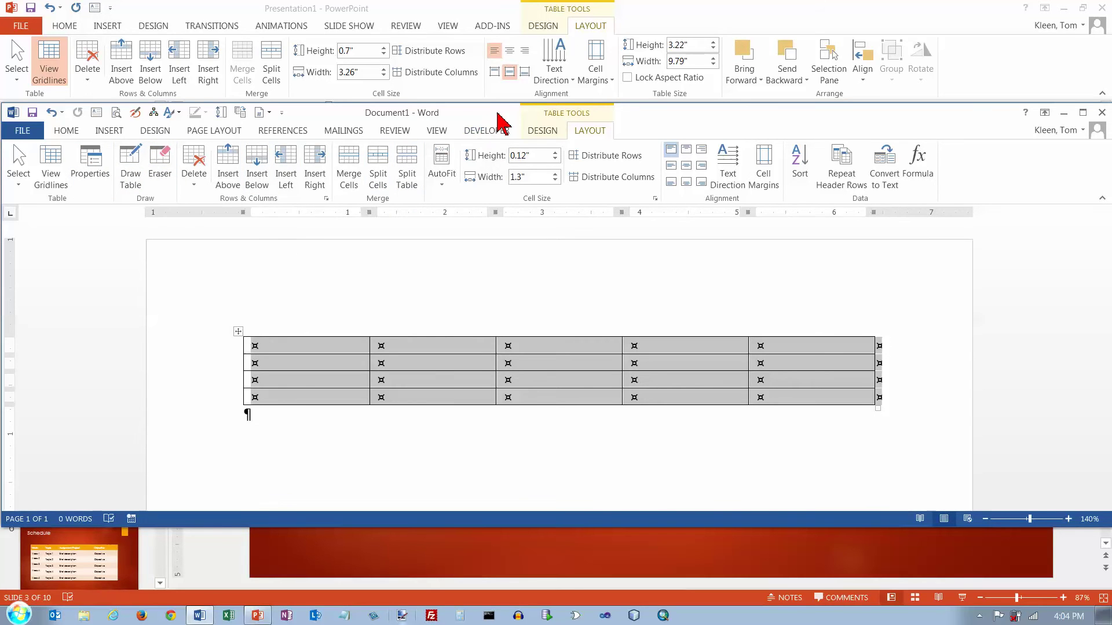
# Step: Move the Word window aside and back, then close Document1
pyautogui.moveTo(496, 112); pyautogui.dragTo(389, 113)
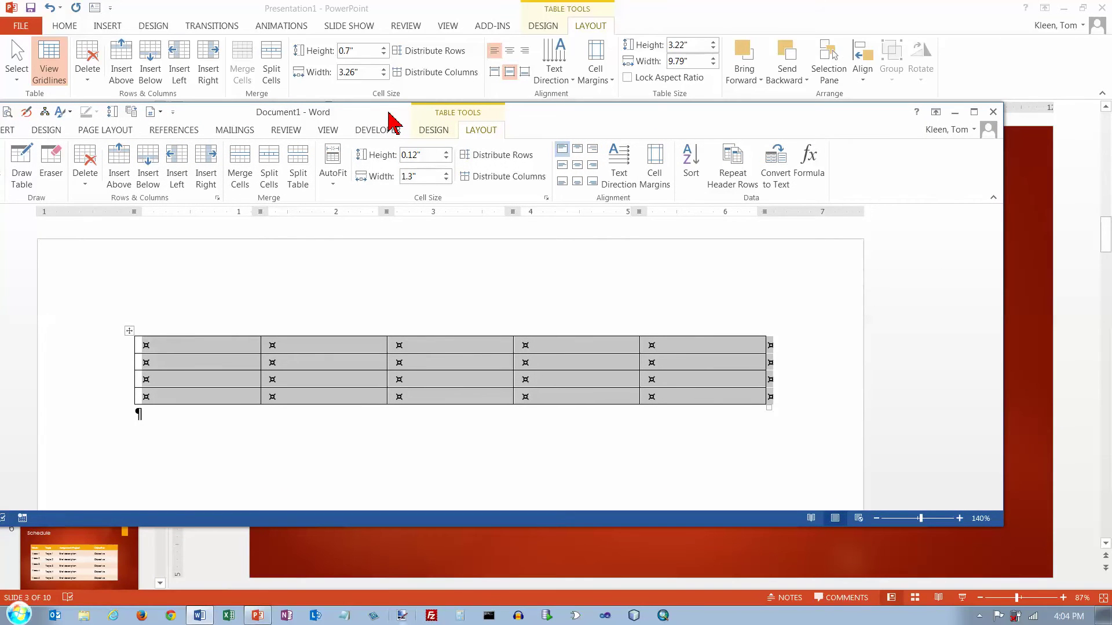
pyautogui.moveTo(388, 113); pyautogui.dragTo(501, 122)
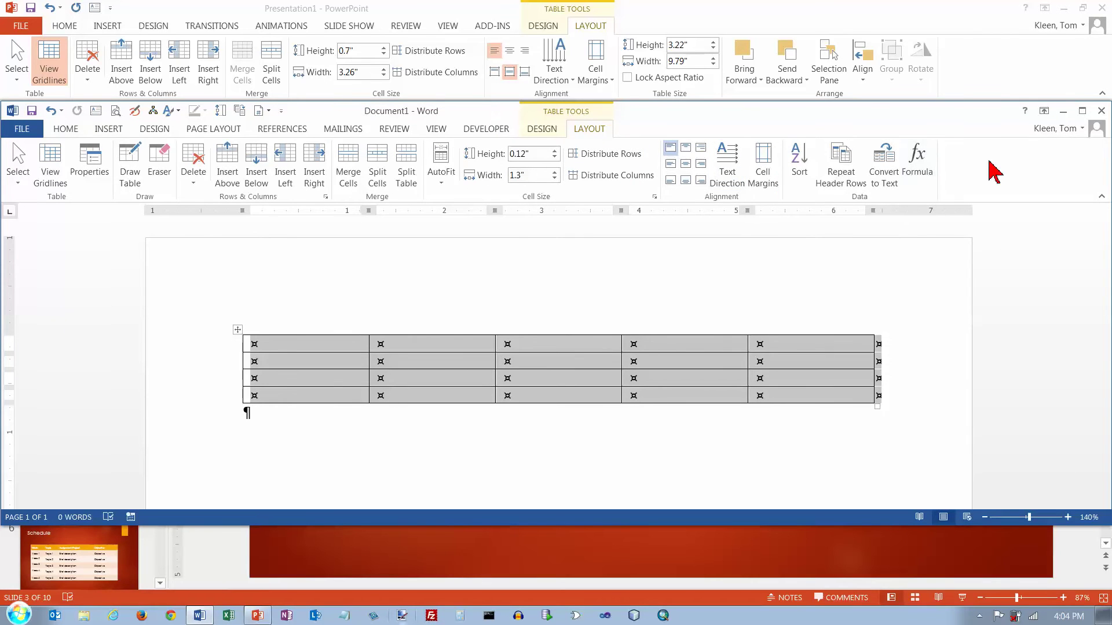
pyautogui.click(1101, 113)
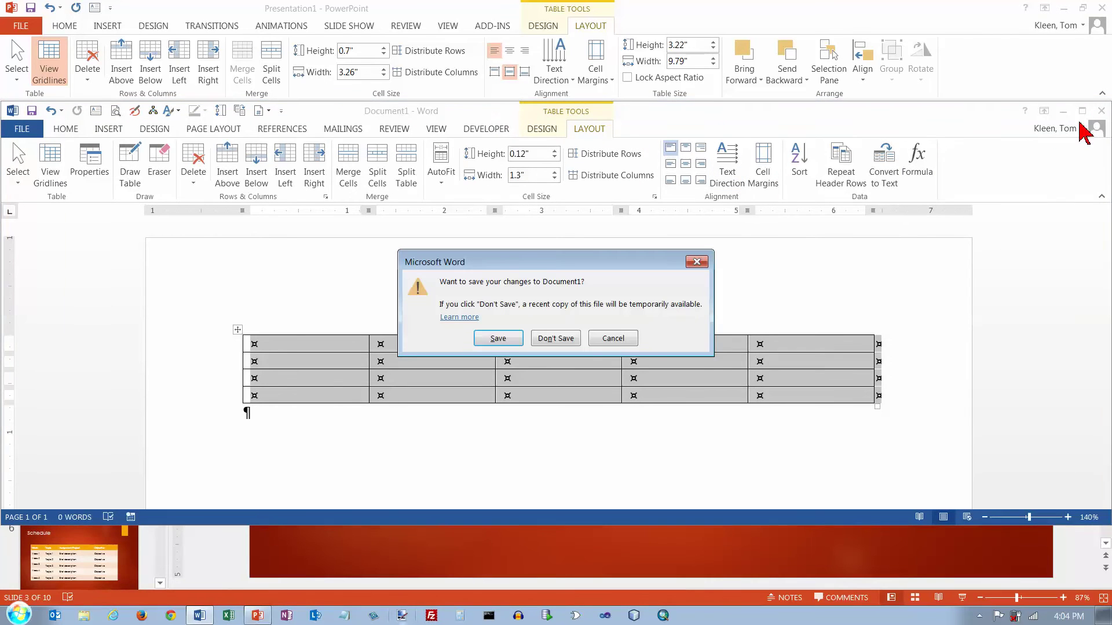
# Step: Discard Document1 without saving and show PowerPoint's table Design options
pyautogui.click(556, 339)
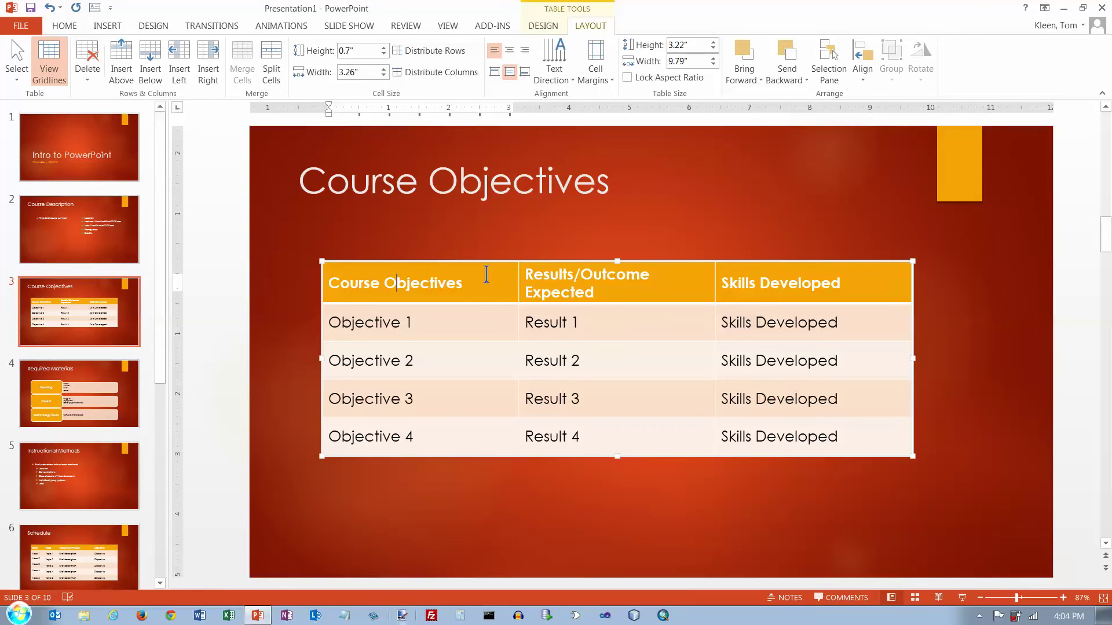
pyautogui.click(544, 28)
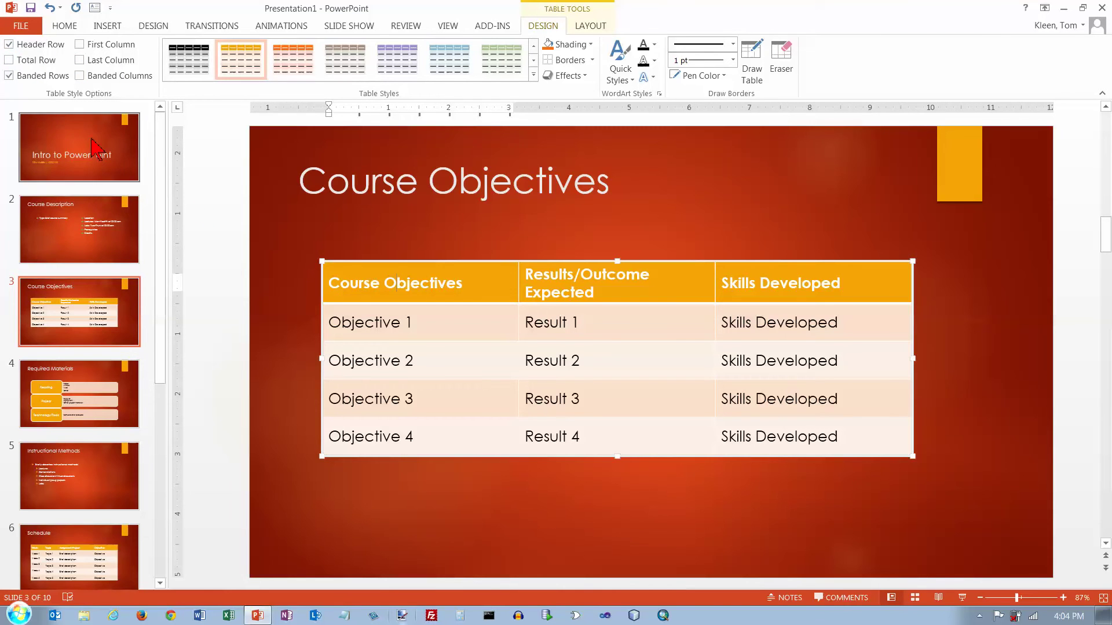
# Step: Preview Header Row, Total Row and Banded Rows toggles, keeping header and banded rows on
pyautogui.click(9, 45)
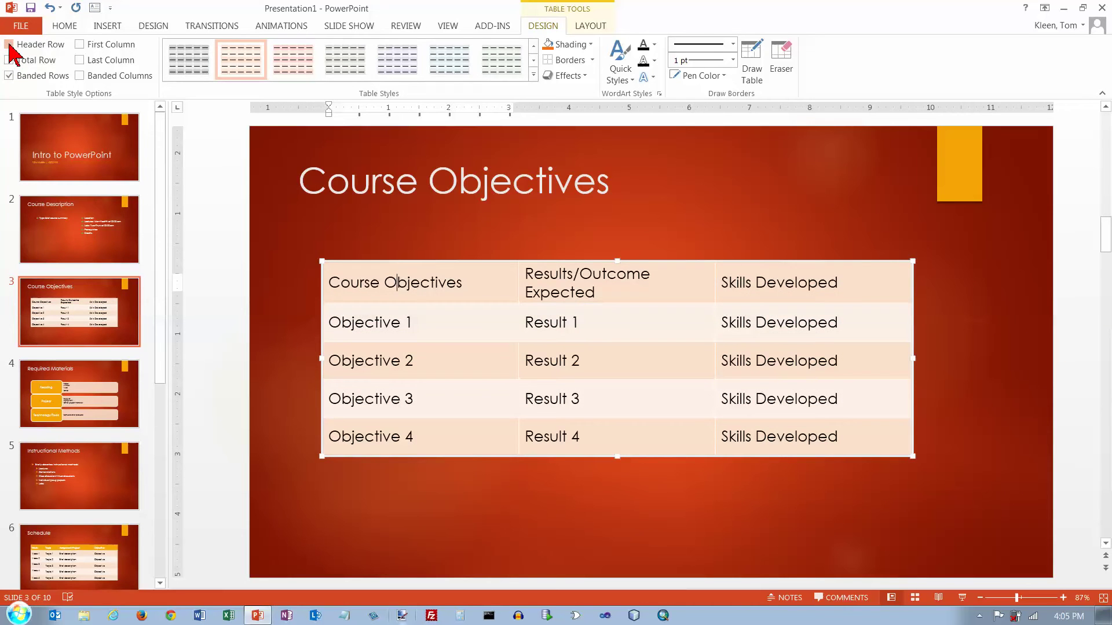
pyautogui.click(9, 45)
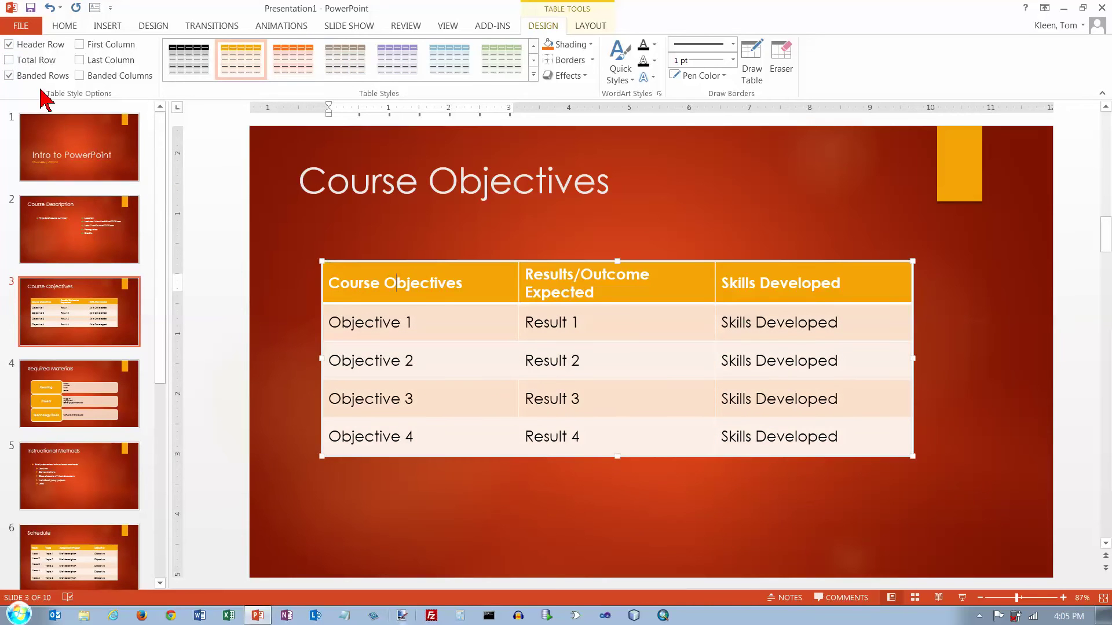
pyautogui.click(9, 61)
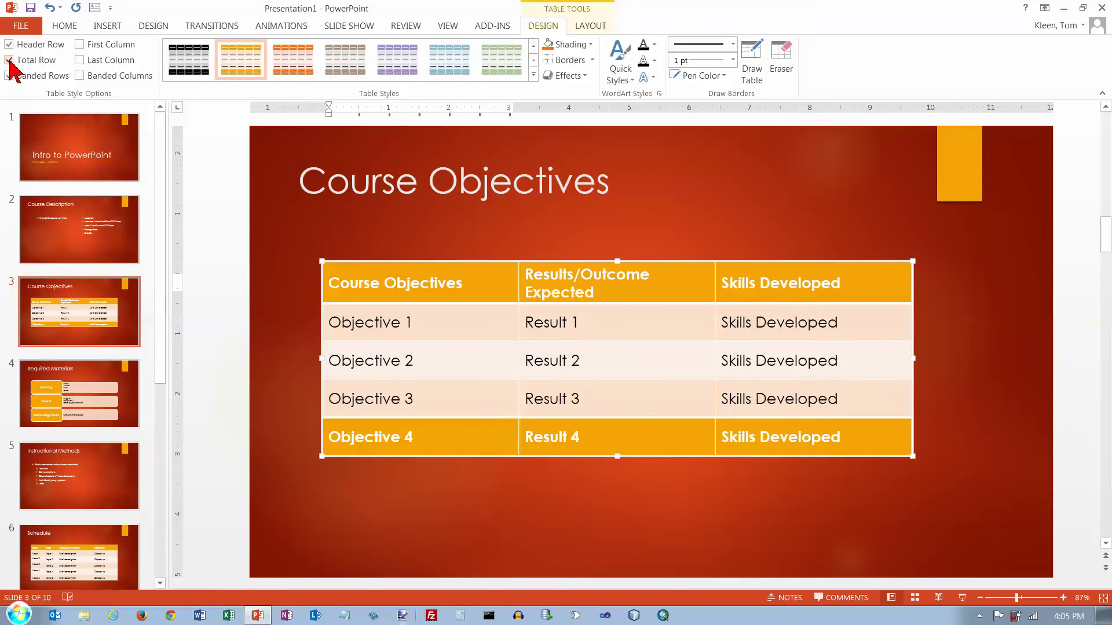
pyautogui.click(10, 61)
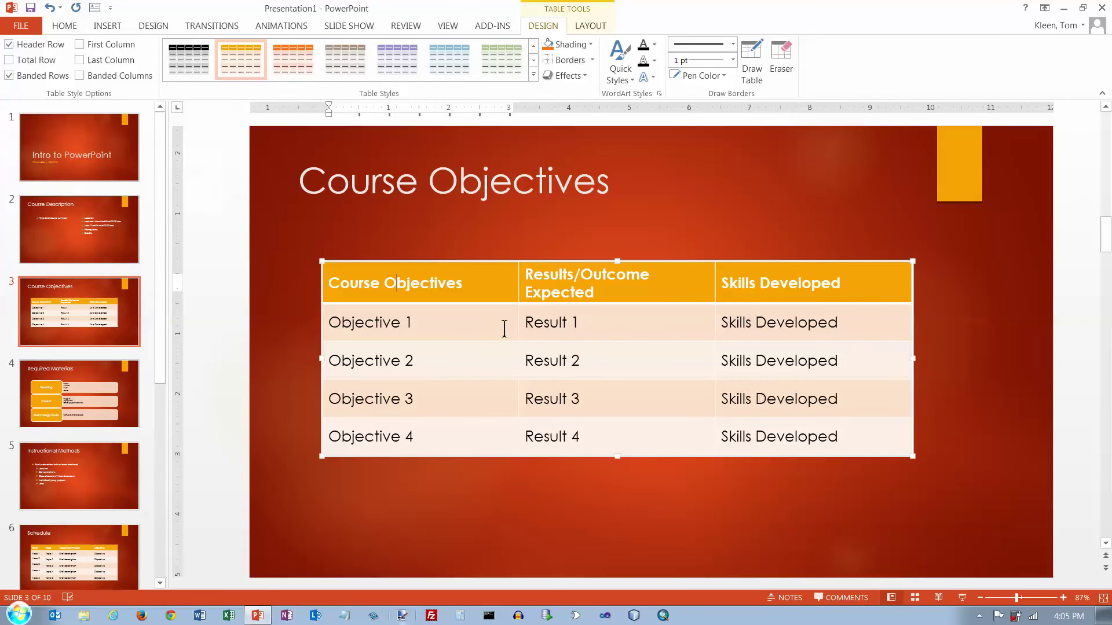
pyautogui.click(10, 76)
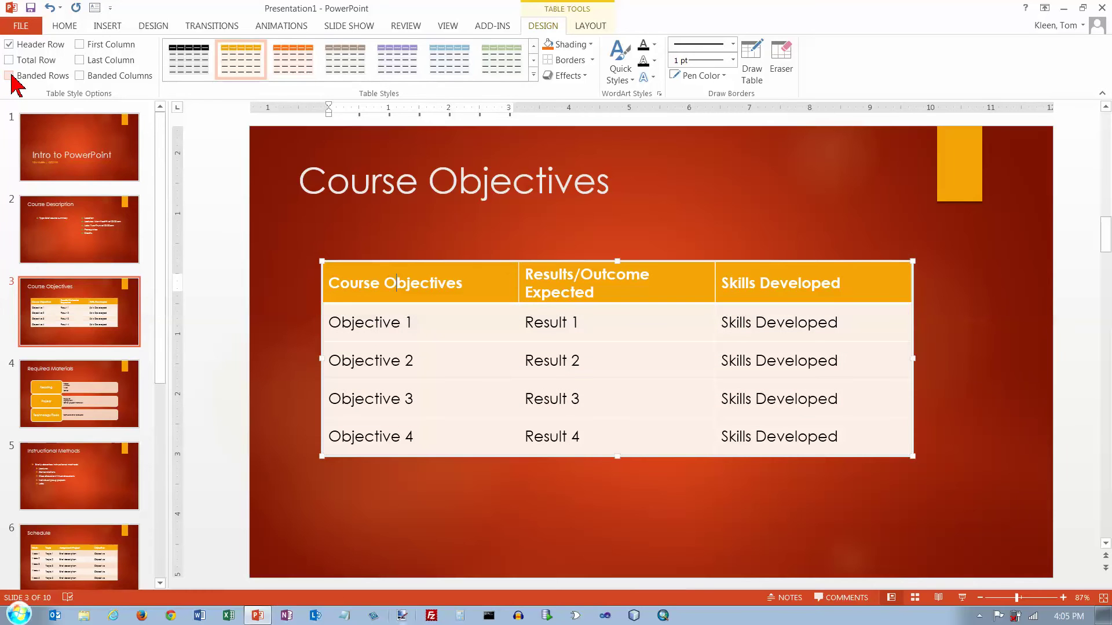
pyautogui.click(9, 76)
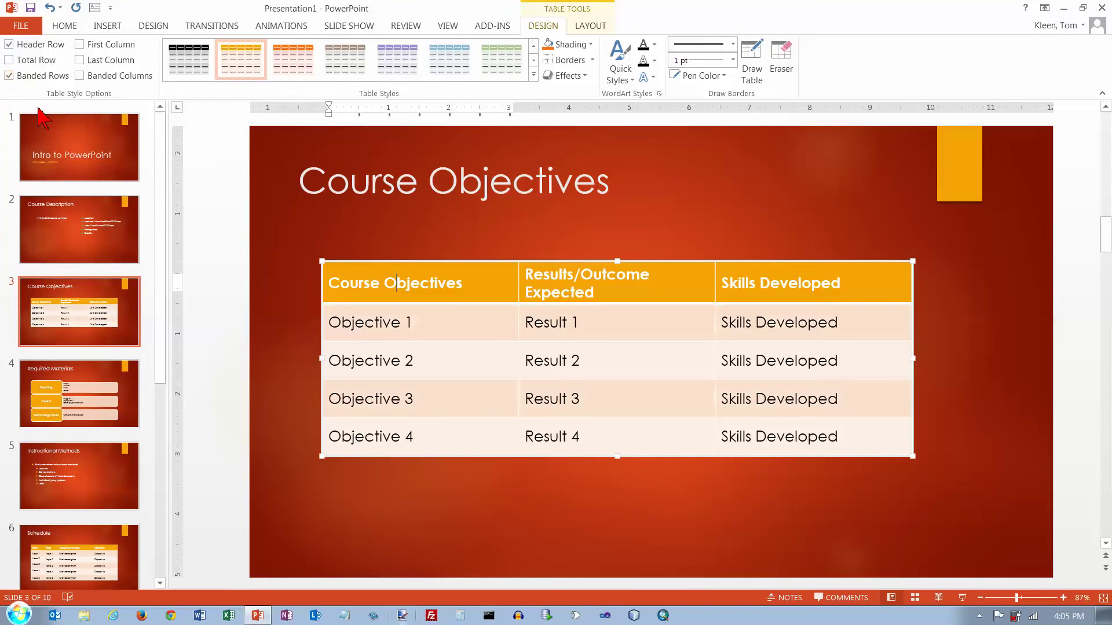
# Step: Preview First Column, Last Column and Banded Columns, leave them off, and expand the style gallery
pyautogui.click(80, 45)
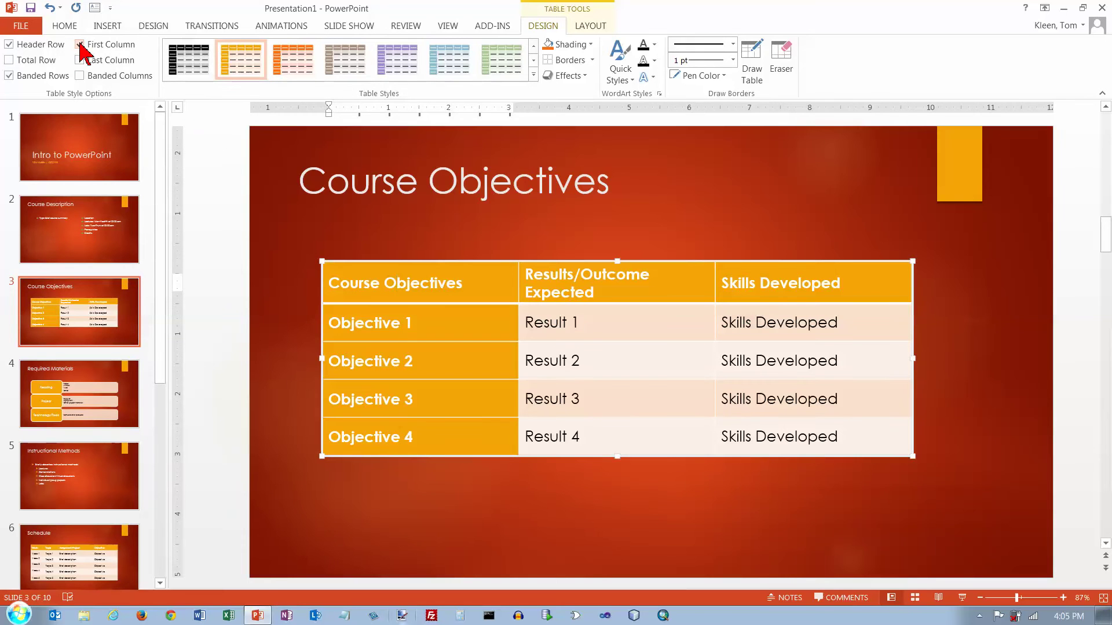
pyautogui.click(80, 45)
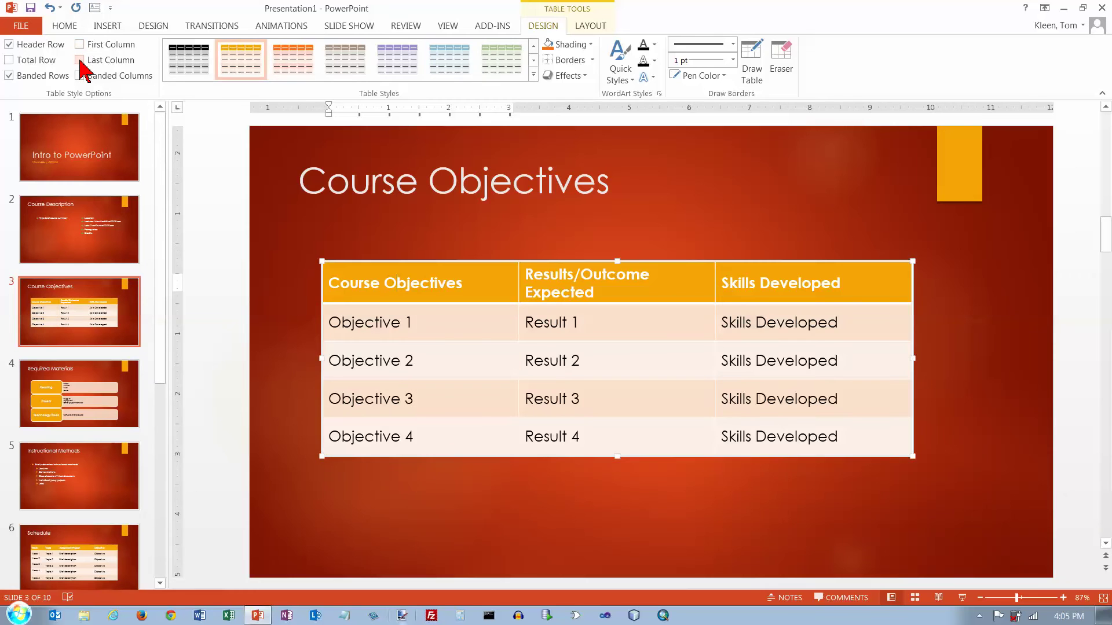
pyautogui.click(80, 61)
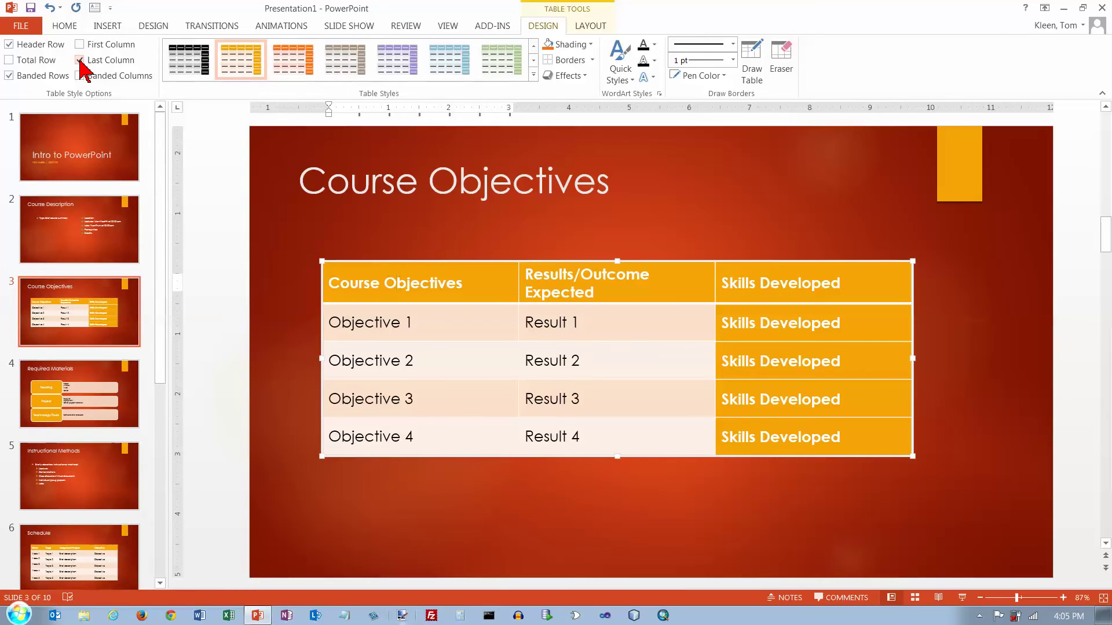
pyautogui.click(80, 61)
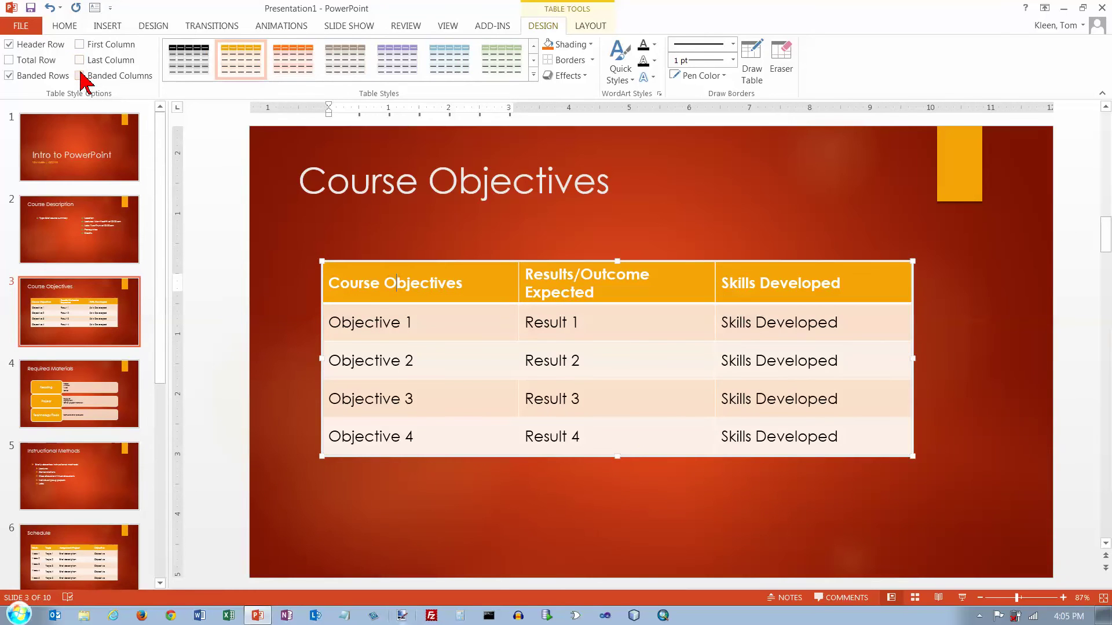
pyautogui.click(80, 76)
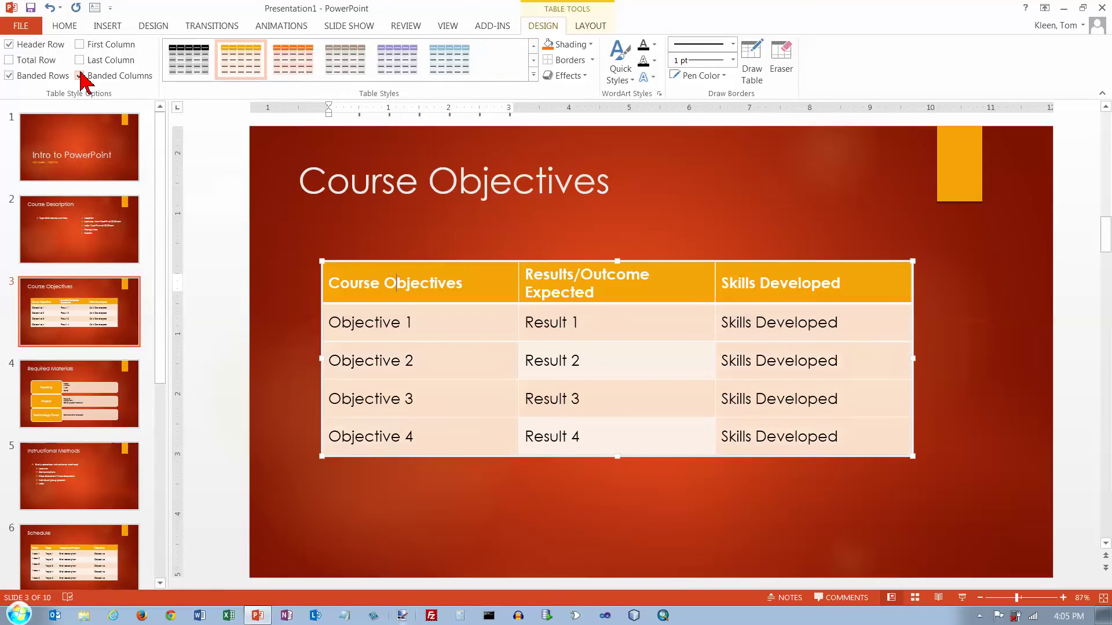
pyautogui.click(11, 78)
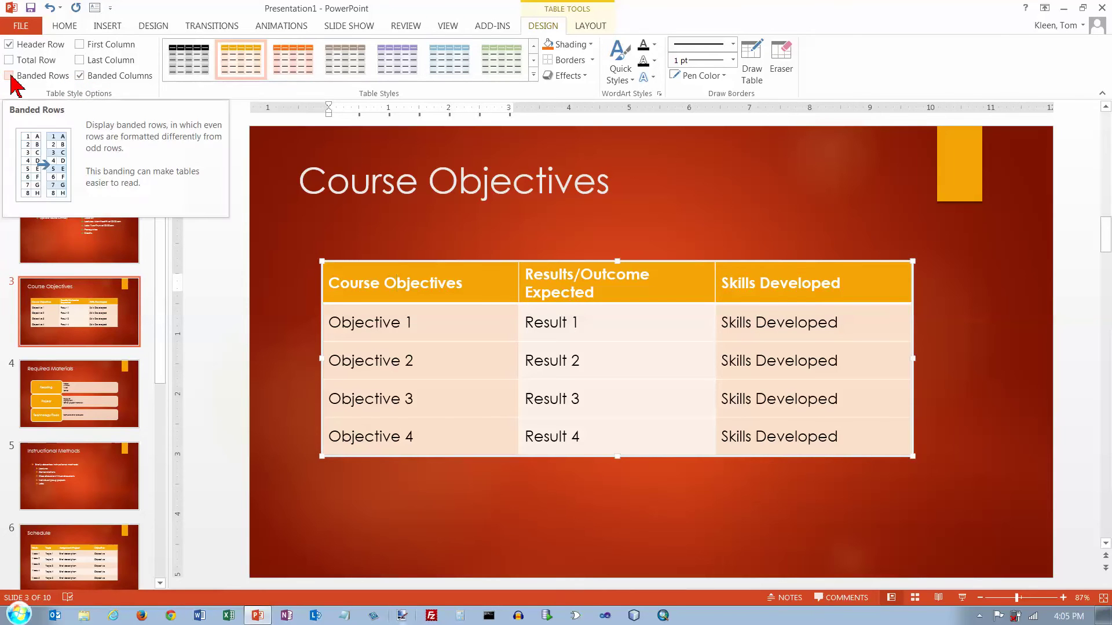
pyautogui.click(11, 77)
pyautogui.click(80, 77)
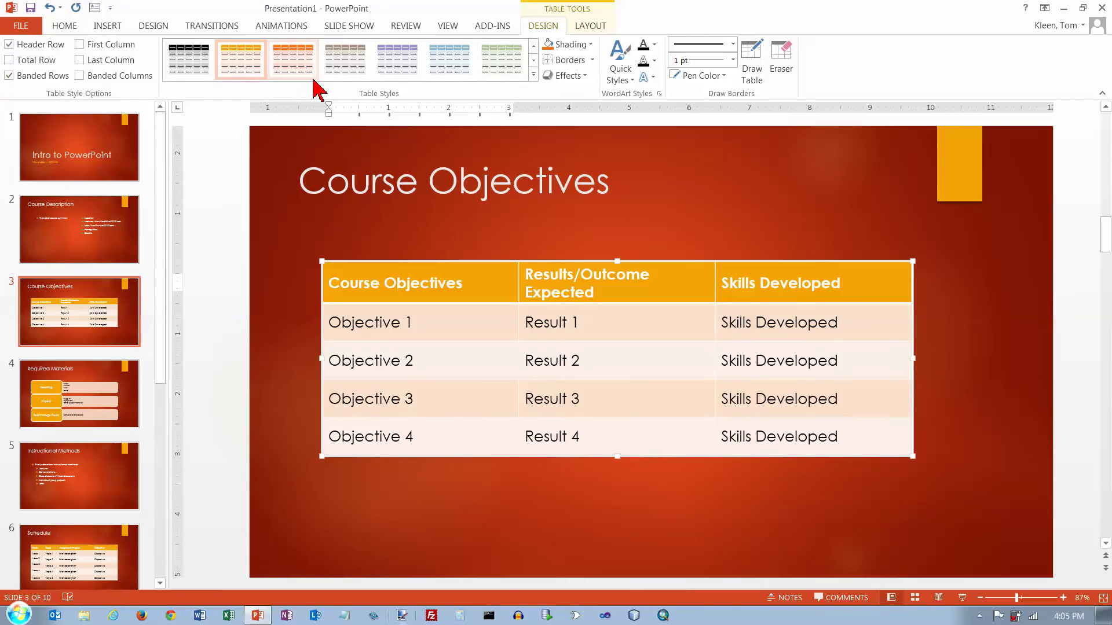
pyautogui.click(533, 75)
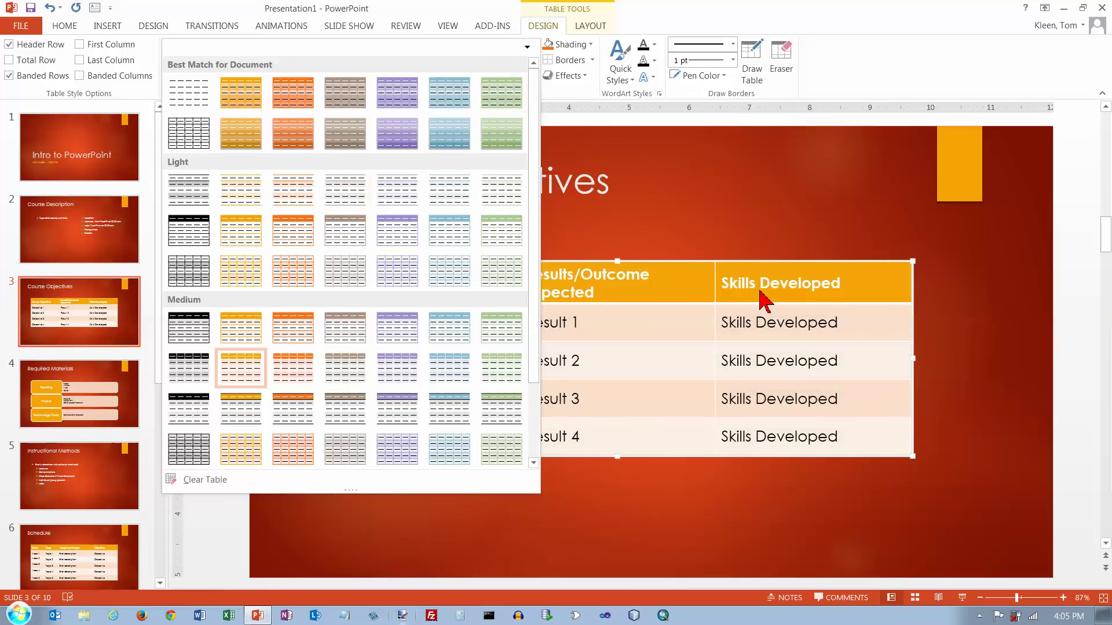
# Step: Close the gallery unchanged and step through the table style rows with the up and down arrows
pyautogui.click(845, 83)
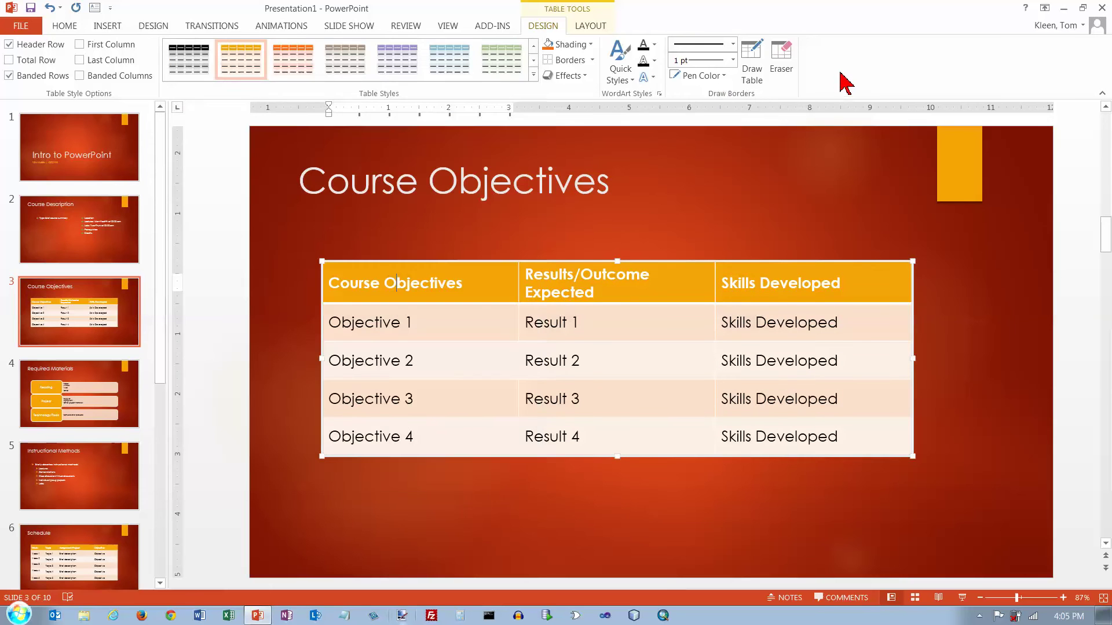
pyautogui.click(535, 63)
pyautogui.click(536, 63)
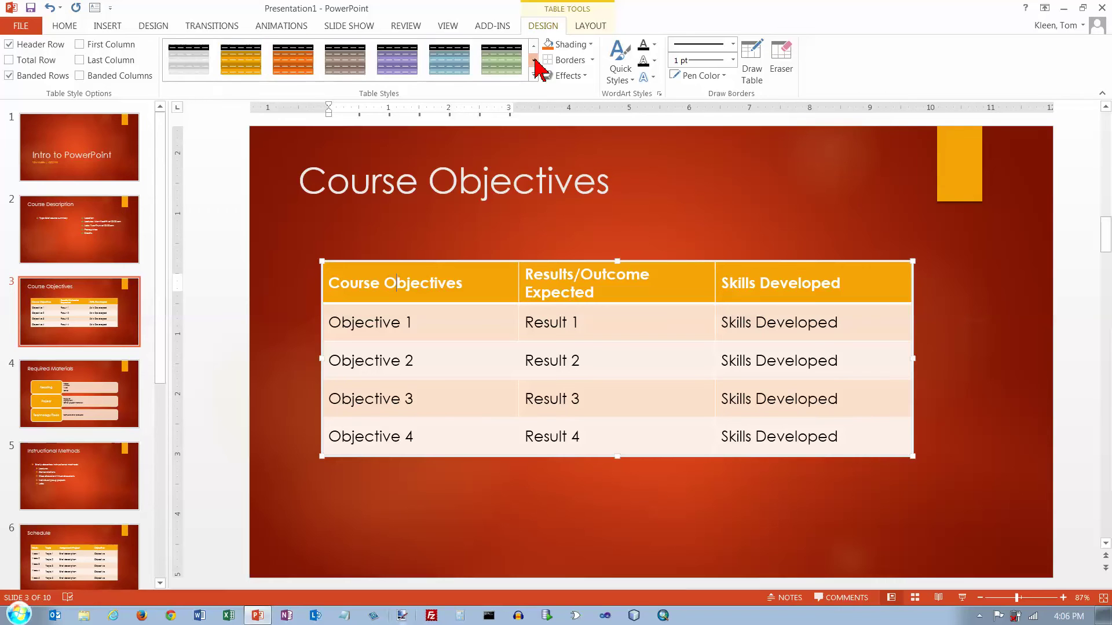
pyautogui.click(536, 62)
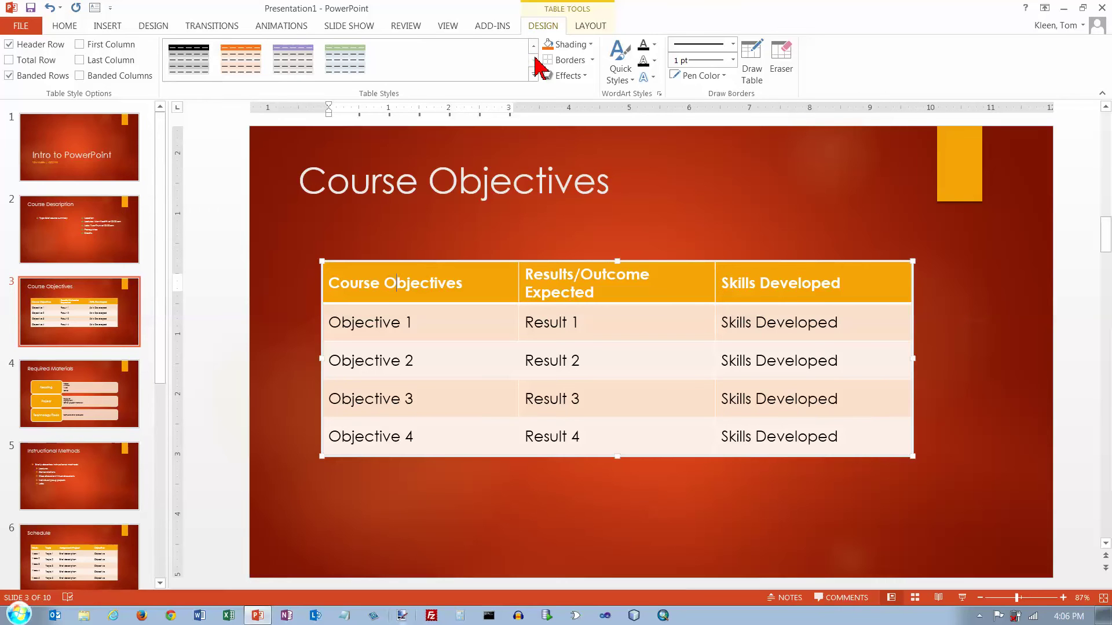
pyautogui.click(534, 47)
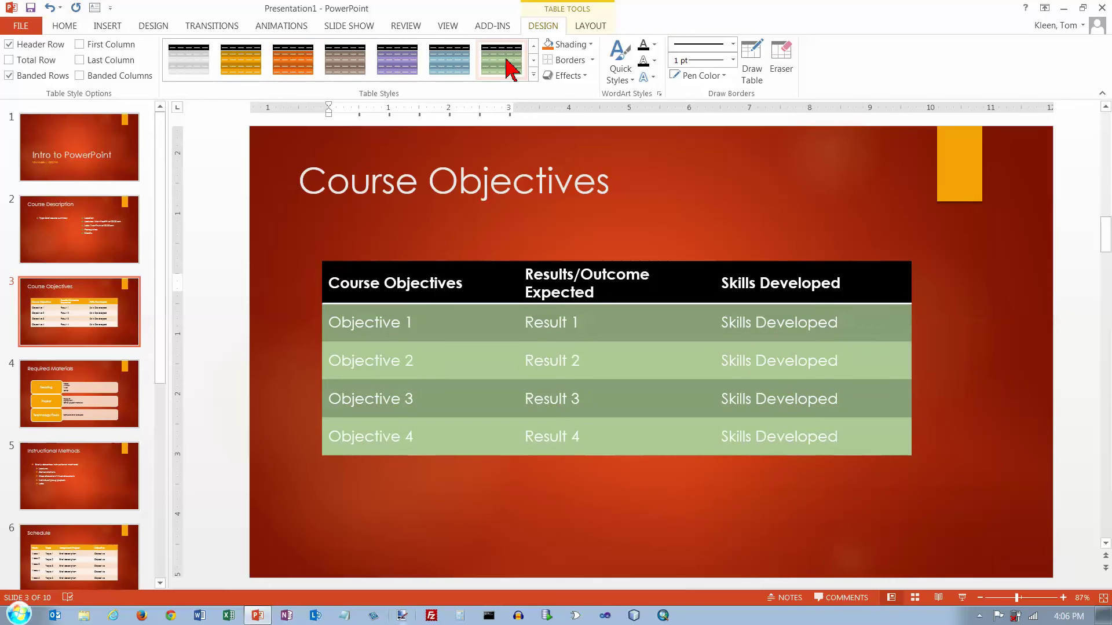
pyautogui.click(533, 46)
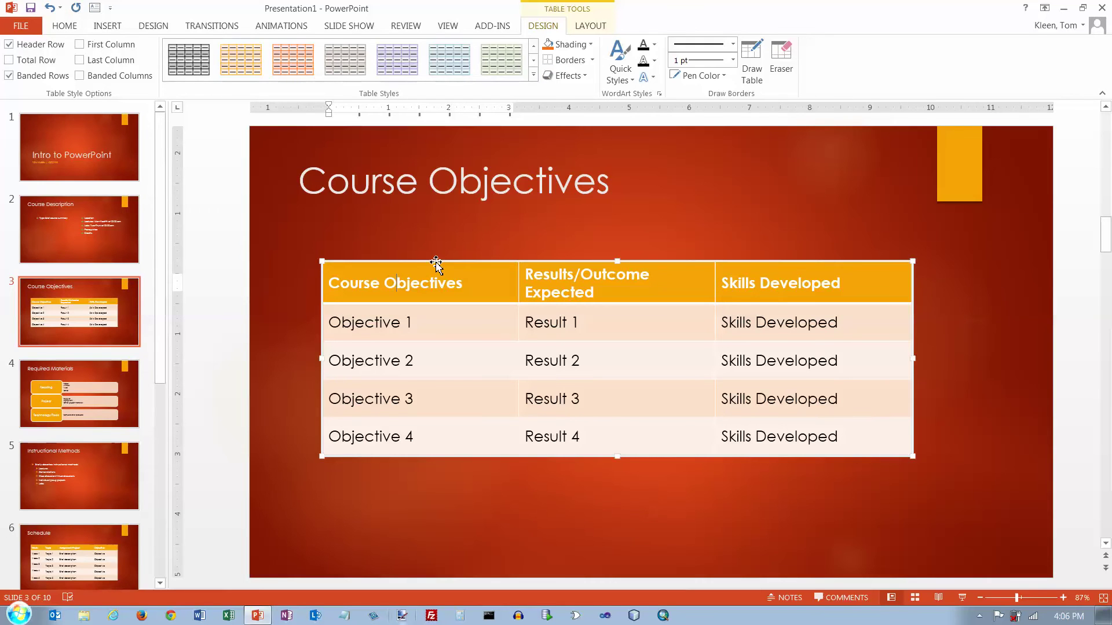
# Step: Select each of the three table columns, then extend the selection across all three
pyautogui.click(436, 255)
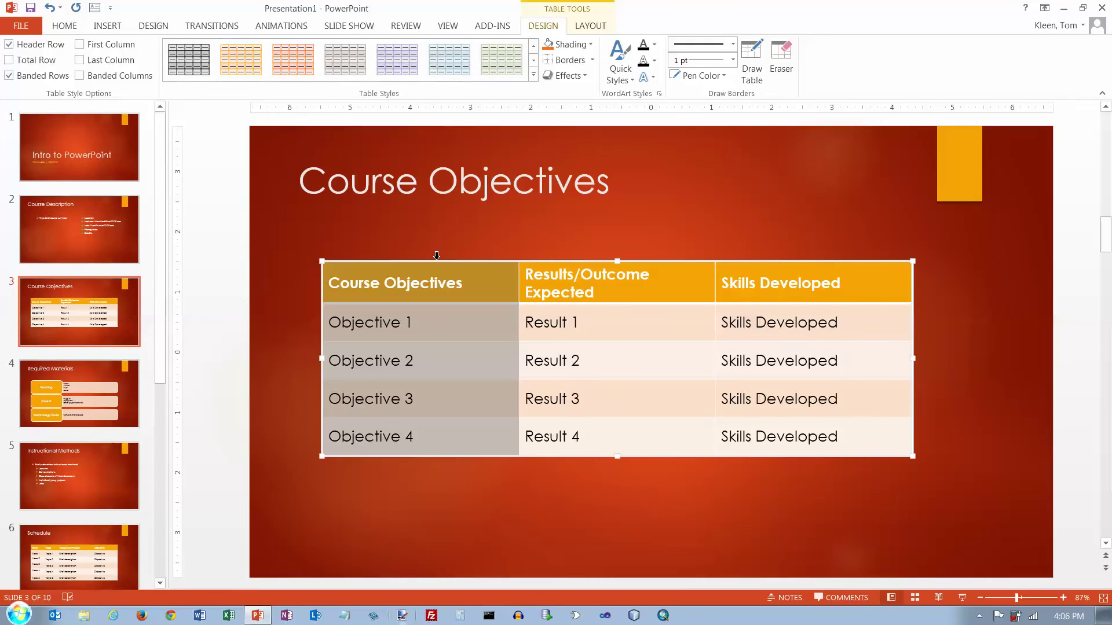
pyautogui.click(632, 256)
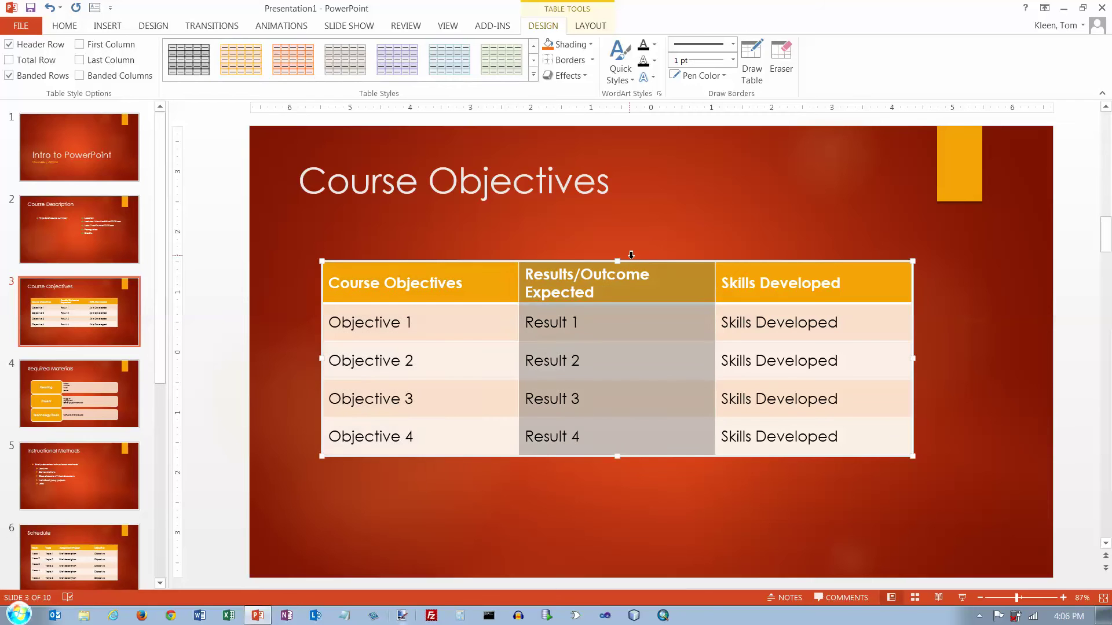
pyautogui.click(752, 257)
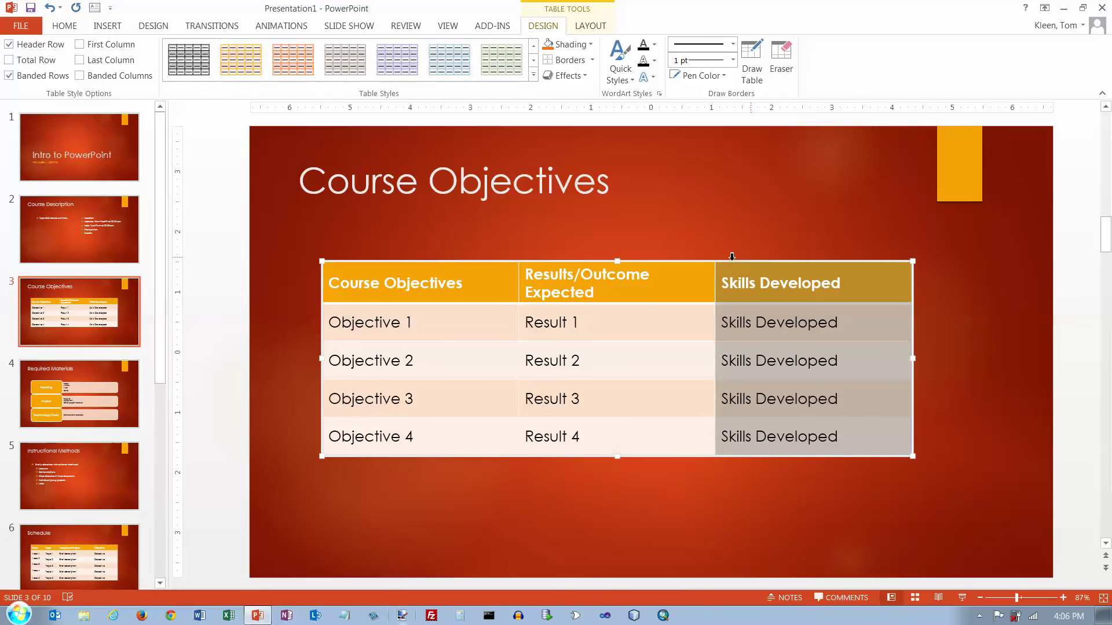
pyautogui.moveTo(732, 257); pyautogui.dragTo(683, 257)
pyautogui.moveTo(554, 257); pyautogui.dragTo(491, 257)
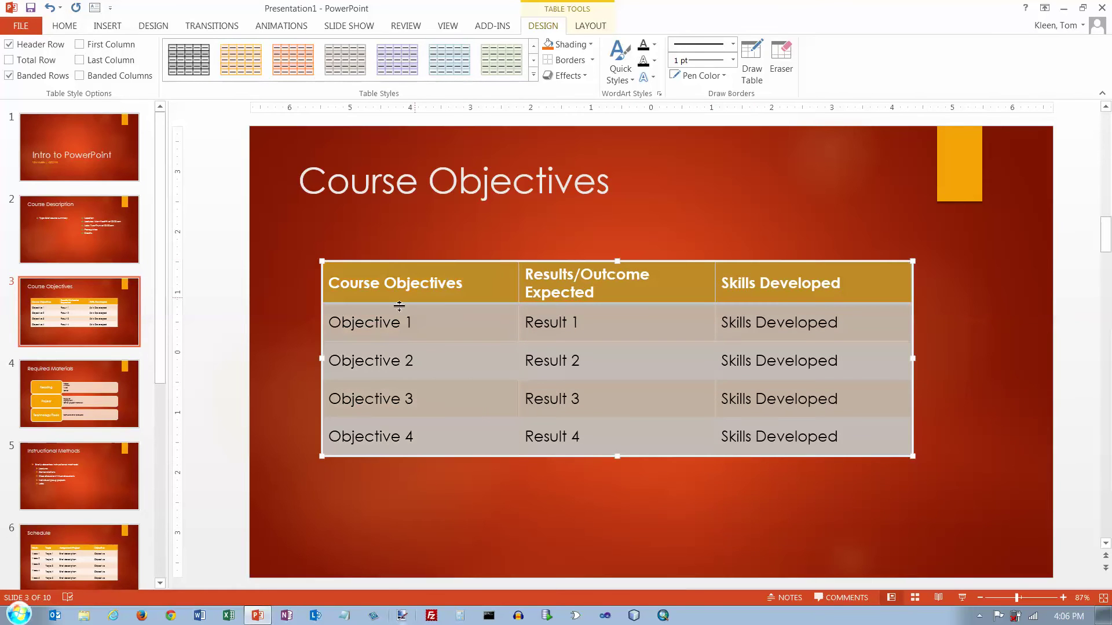
# Step: Select the header and individual Objective rows, then select every row of the table
pyautogui.click(314, 288)
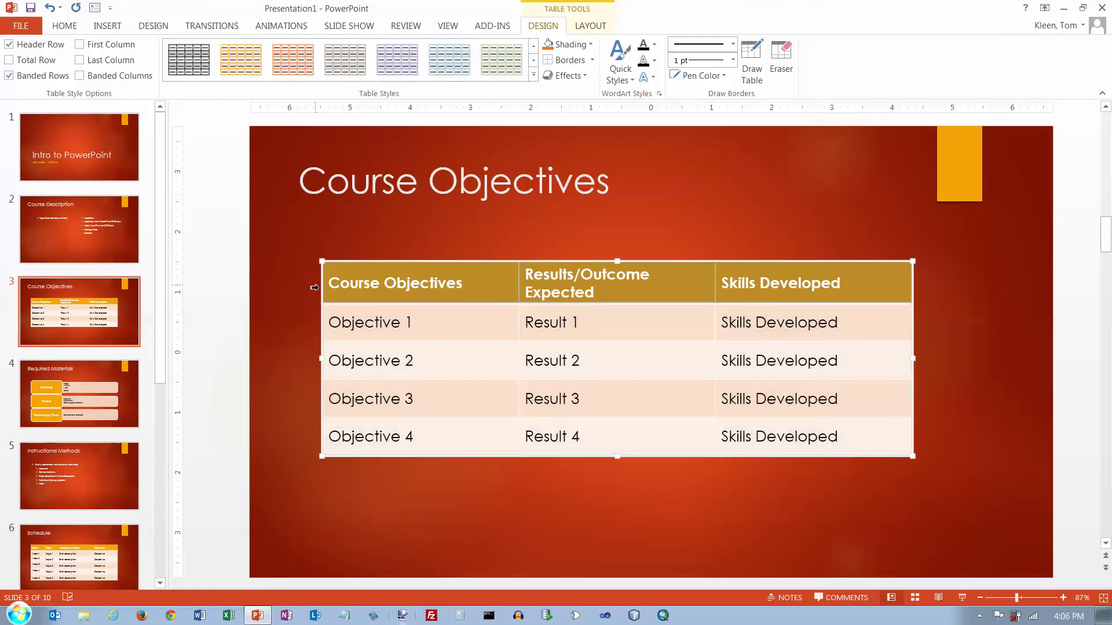
pyautogui.click(314, 324)
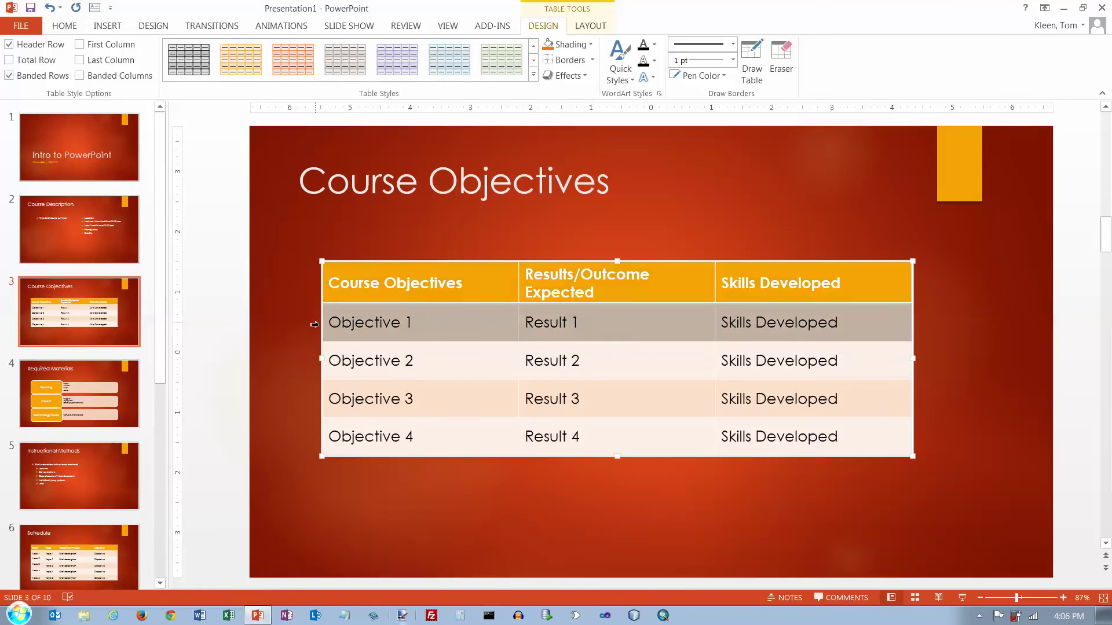
pyautogui.click(316, 365)
pyautogui.click(314, 426)
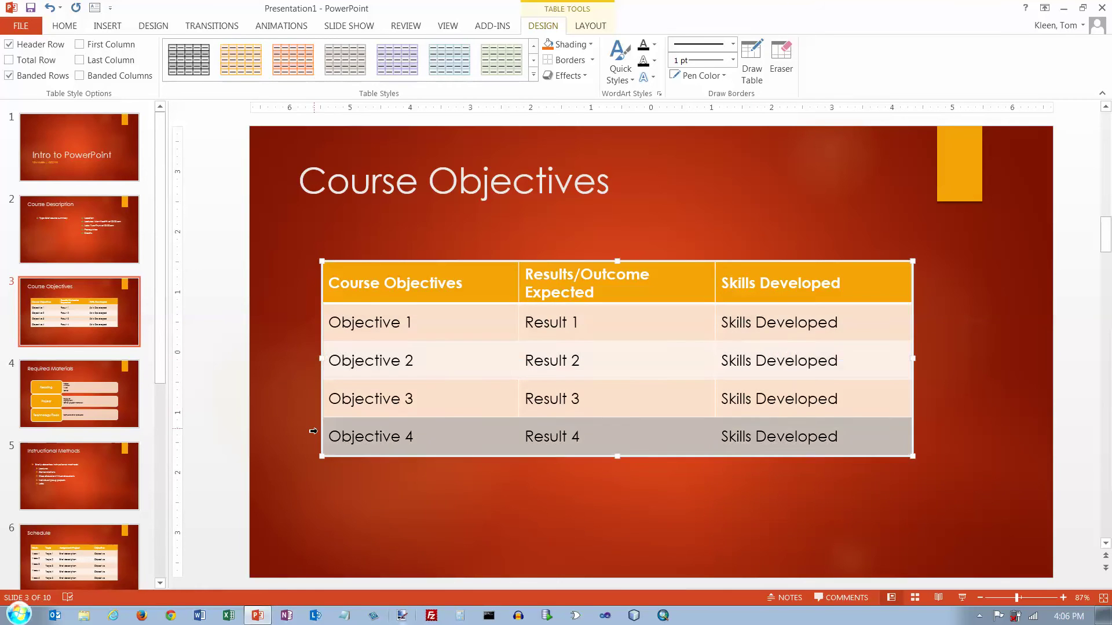
pyautogui.click(313, 322)
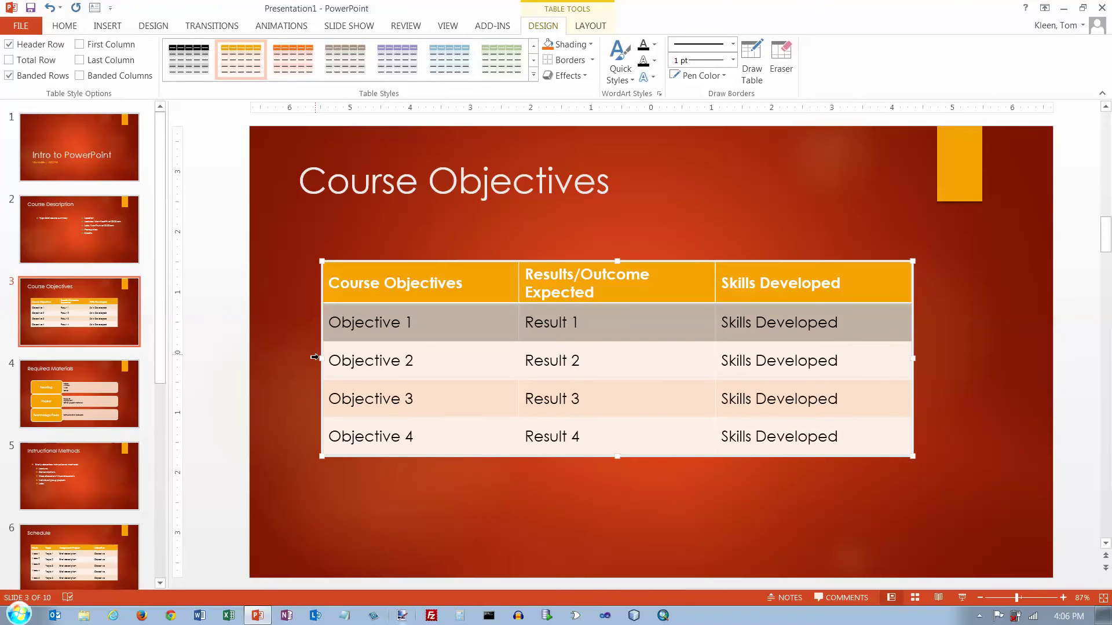
pyautogui.keyDown('shift'); pyautogui.click(315, 399); pyautogui.keyUp('shift')
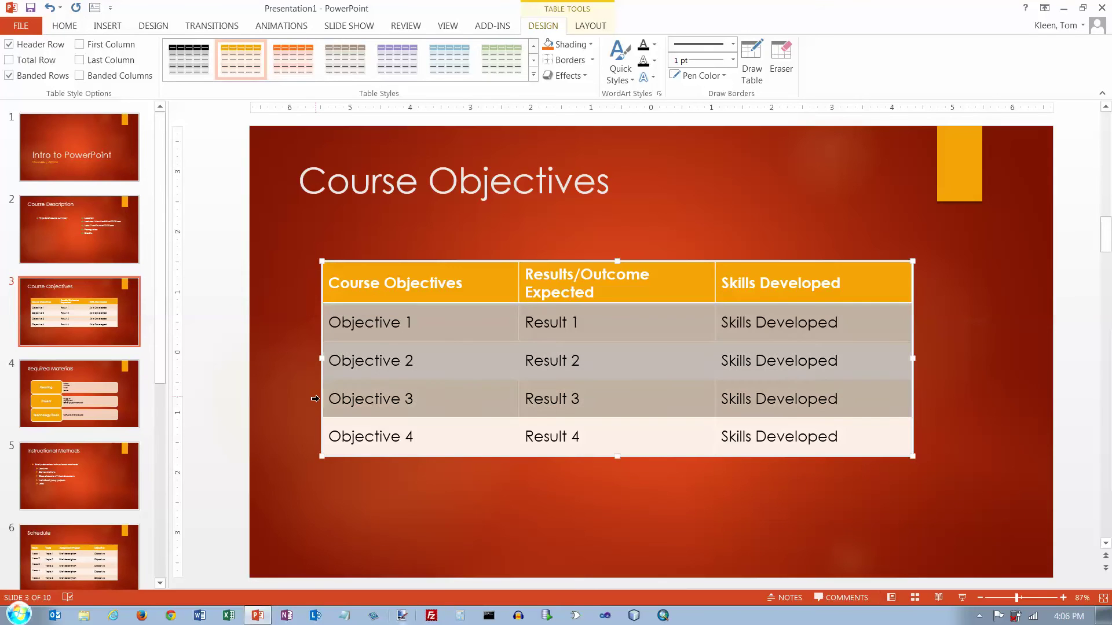
pyautogui.click(314, 433)
pyautogui.click(314, 366)
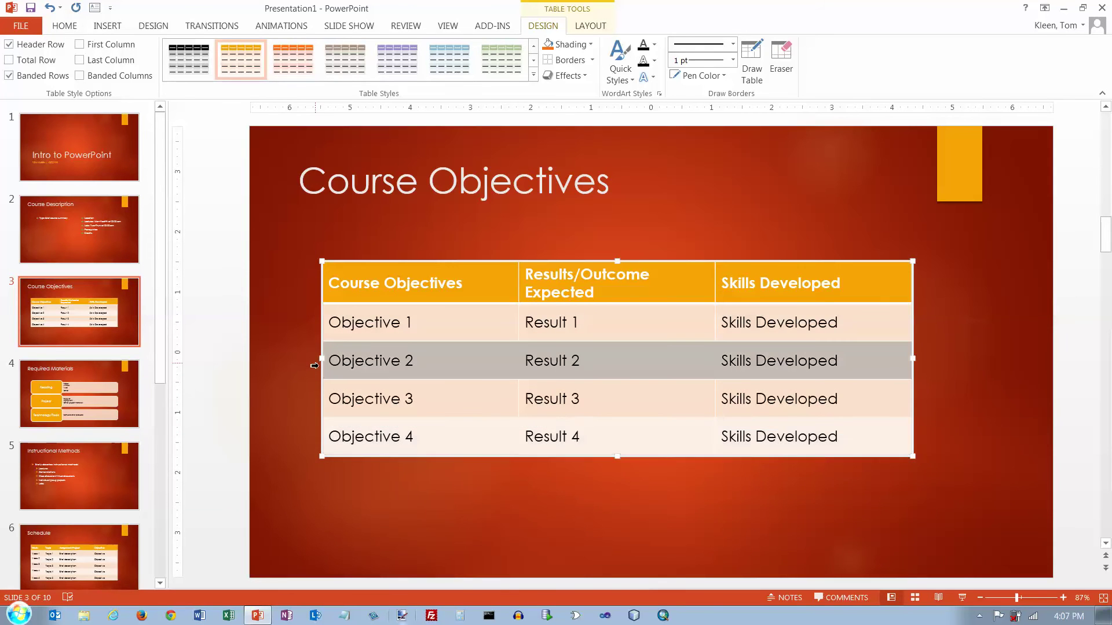
pyautogui.click(315, 332)
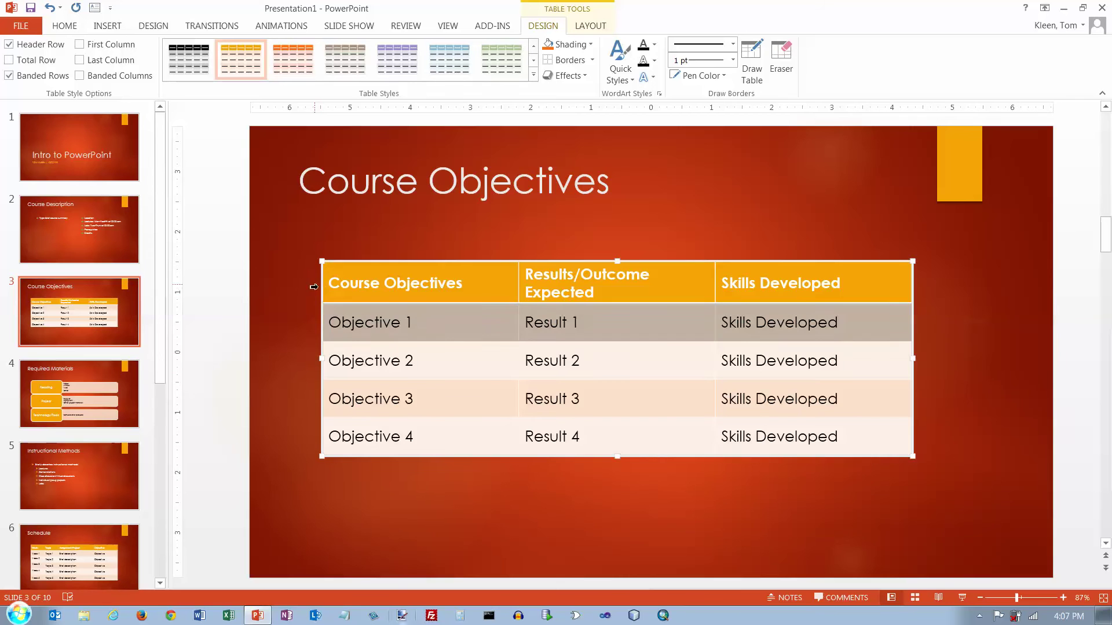
pyautogui.moveTo(313, 286); pyautogui.dragTo(314, 434)
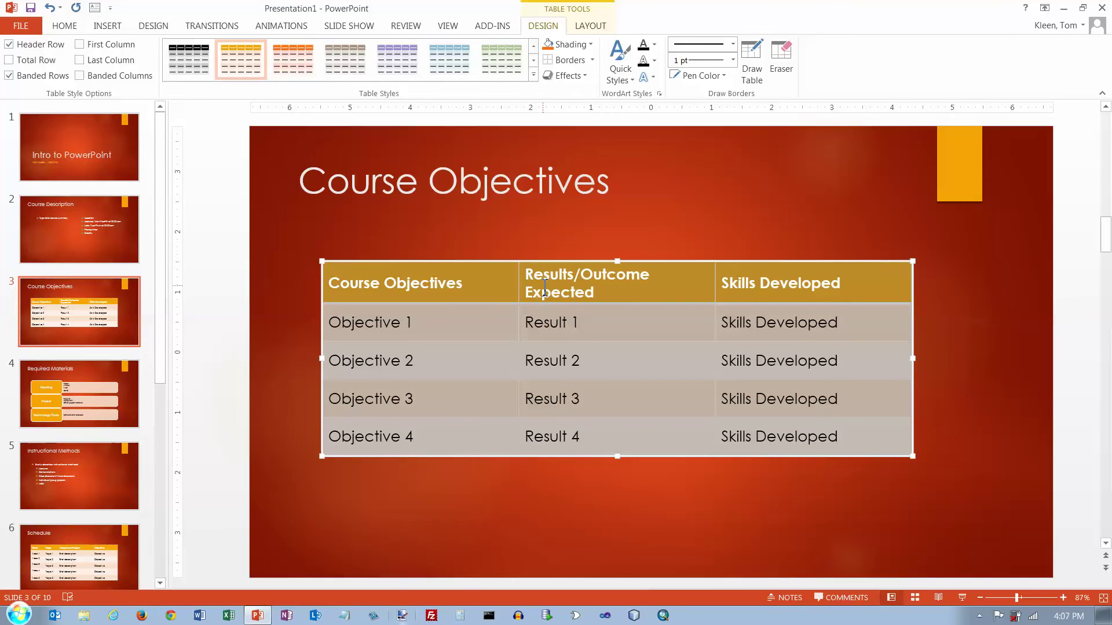
# Step: Select the Objective 1–2 and Result 1–2 cells as one block
pyautogui.click(425, 329)
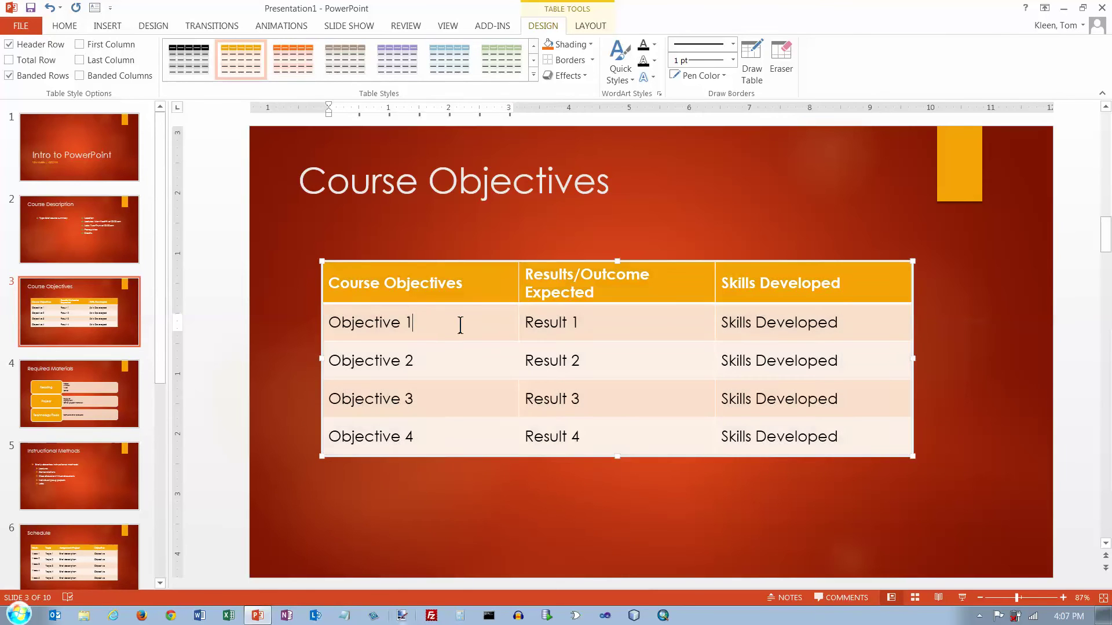
pyautogui.click(325, 320)
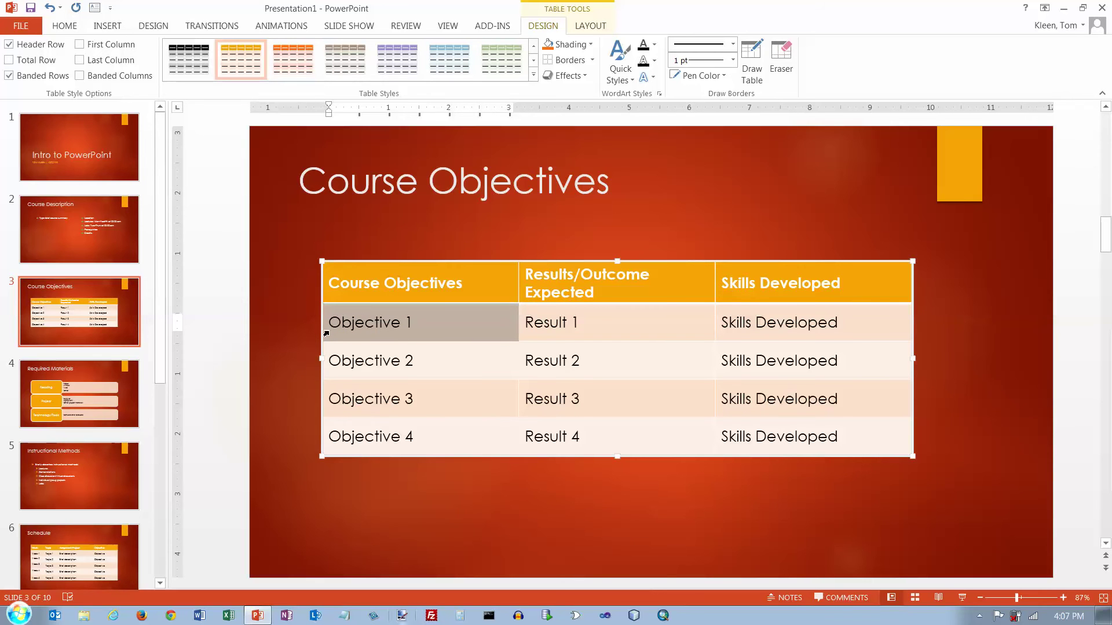
pyautogui.moveTo(487, 333); pyautogui.dragTo(580, 356)
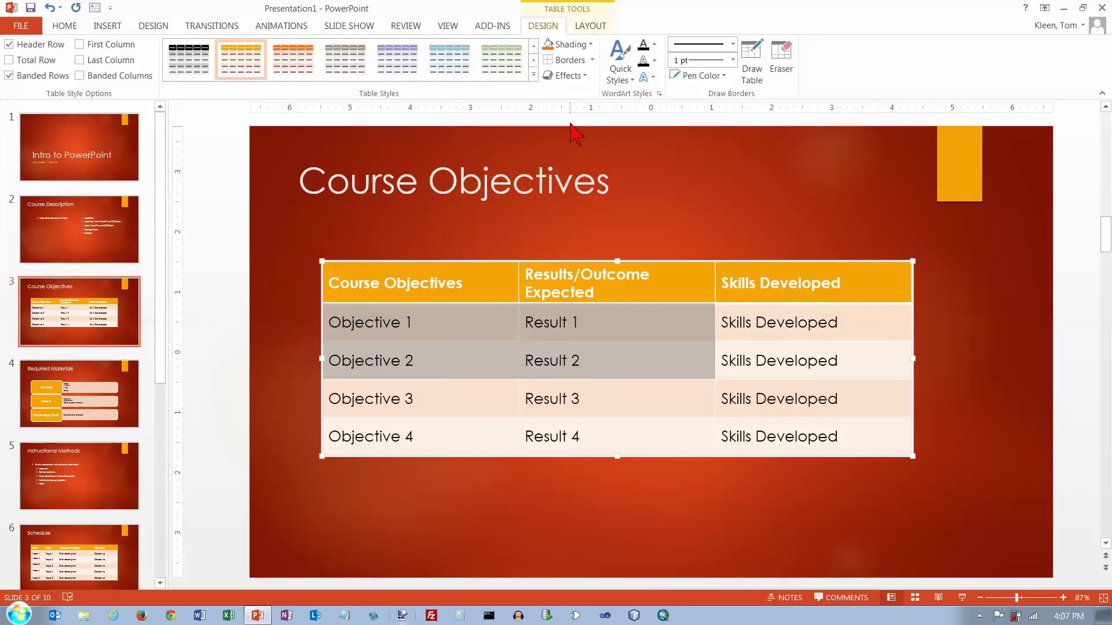
pyautogui.click(590, 45)
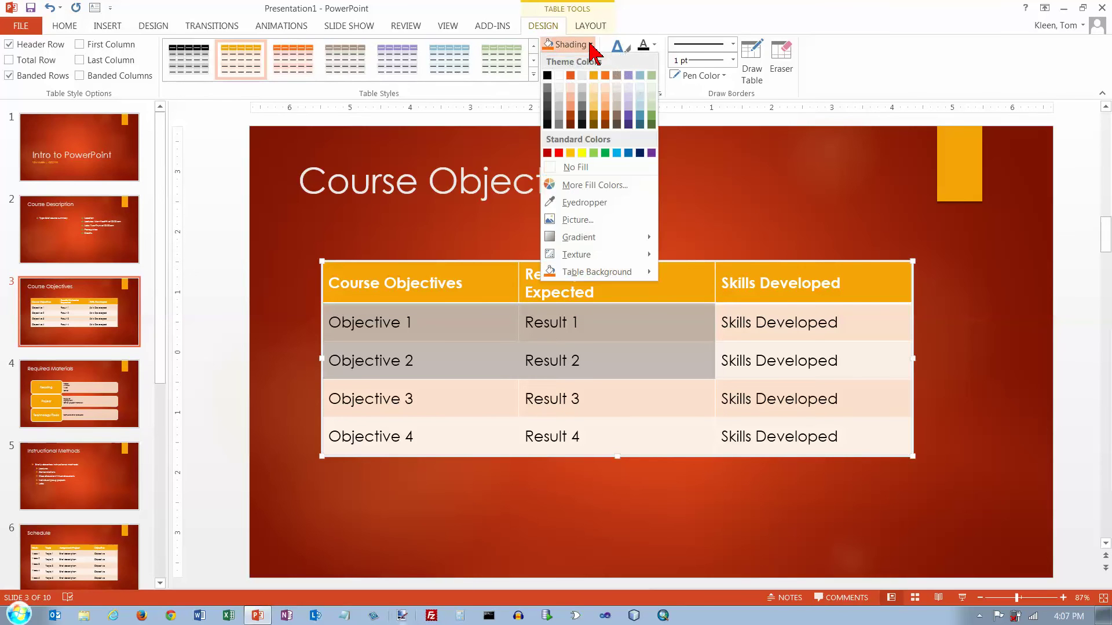
pyautogui.click(651, 107)
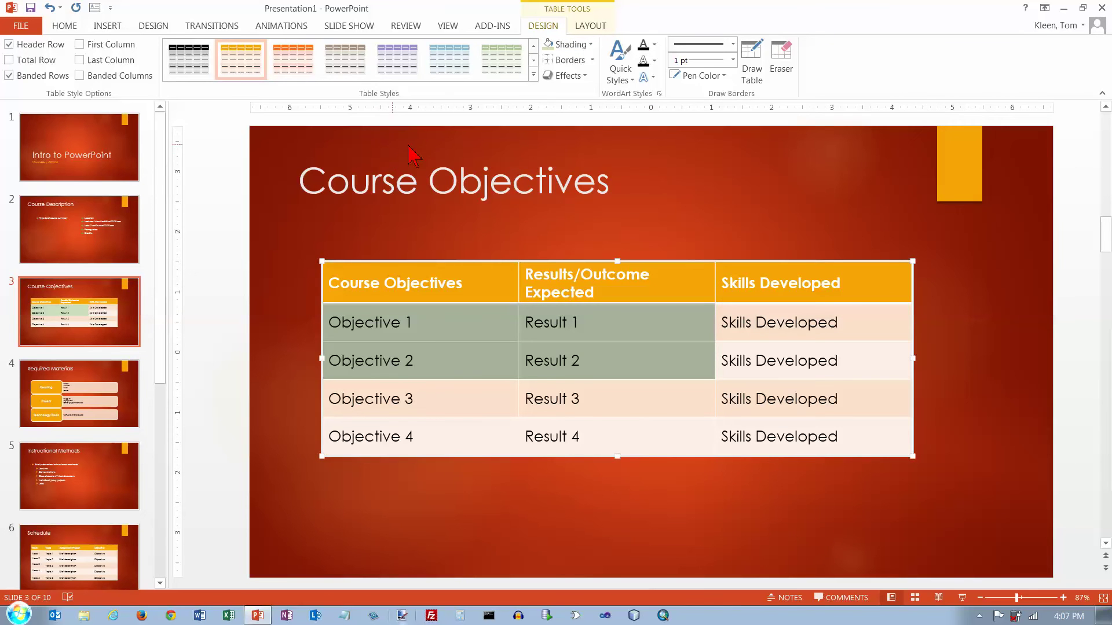
pyautogui.hotkey('ctrl', 'z')
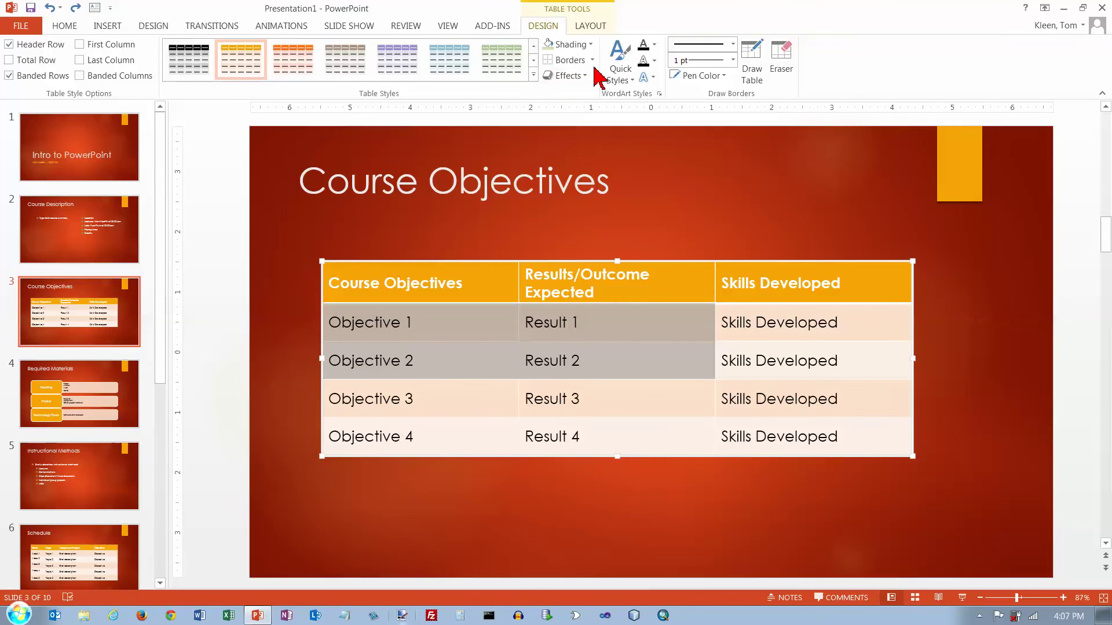
pyautogui.click(592, 60)
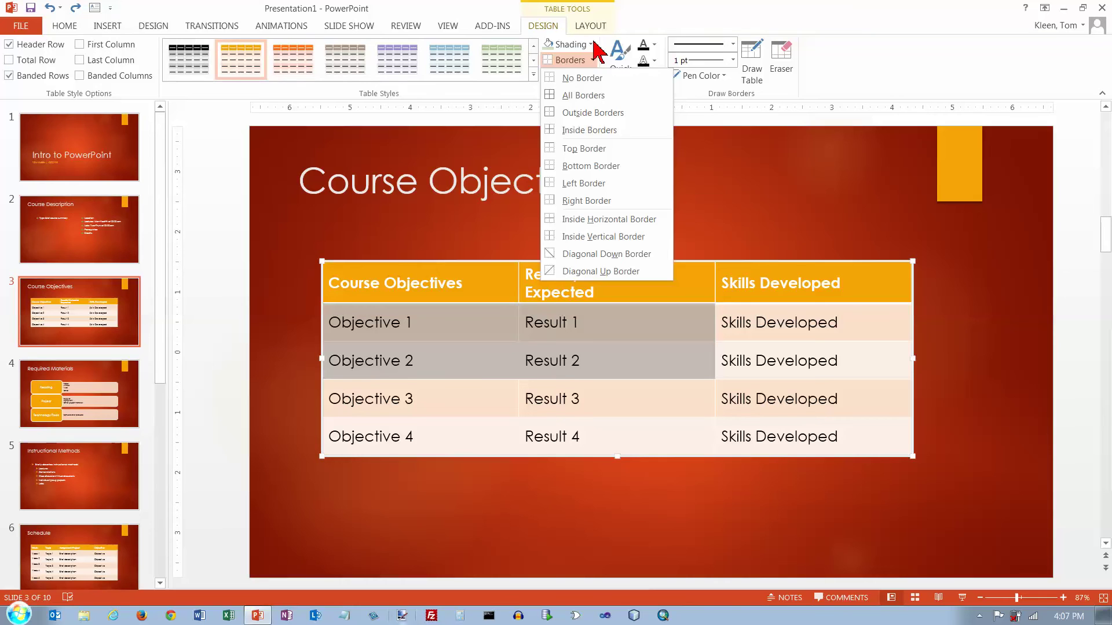
pyautogui.click(837, 58)
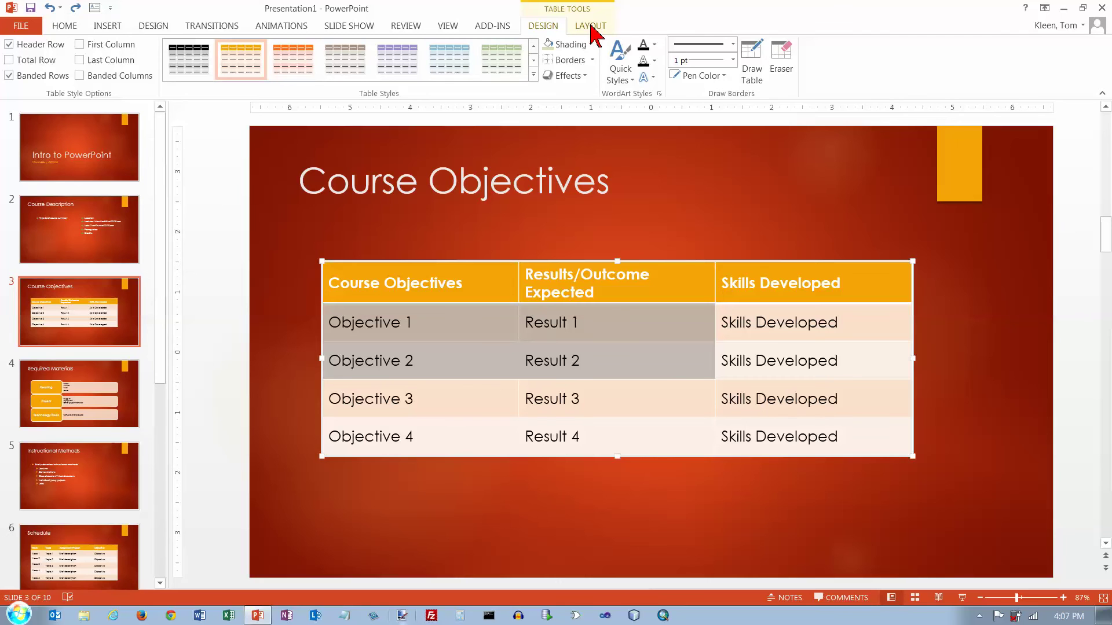
# Step: Dismiss the Effects menu and select all three columns of the table
pyautogui.click(583, 77)
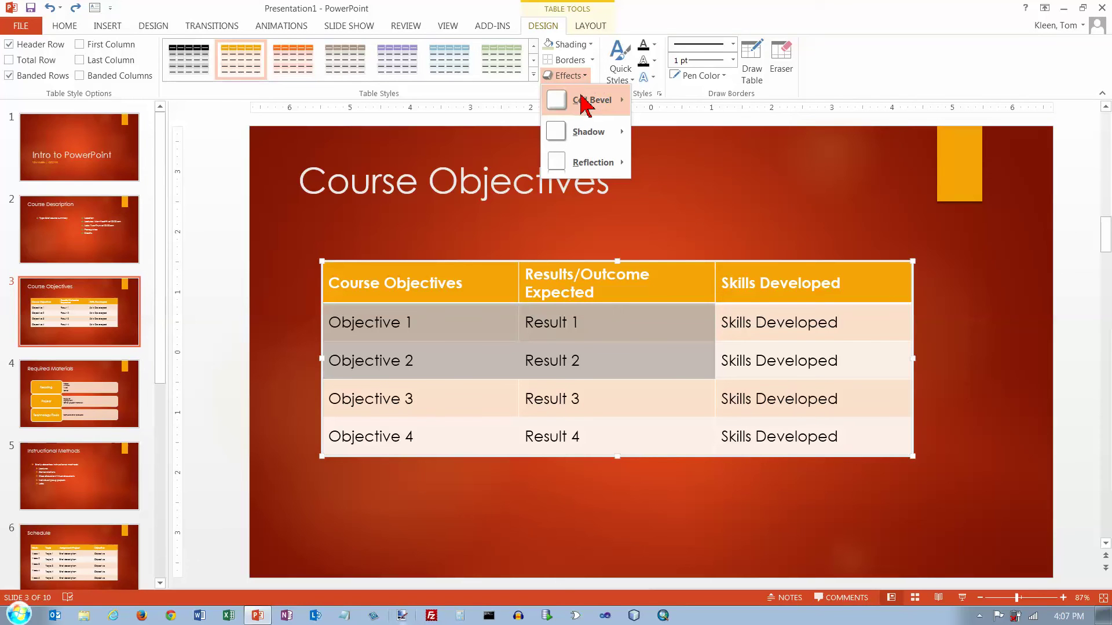
pyautogui.click(518, 216)
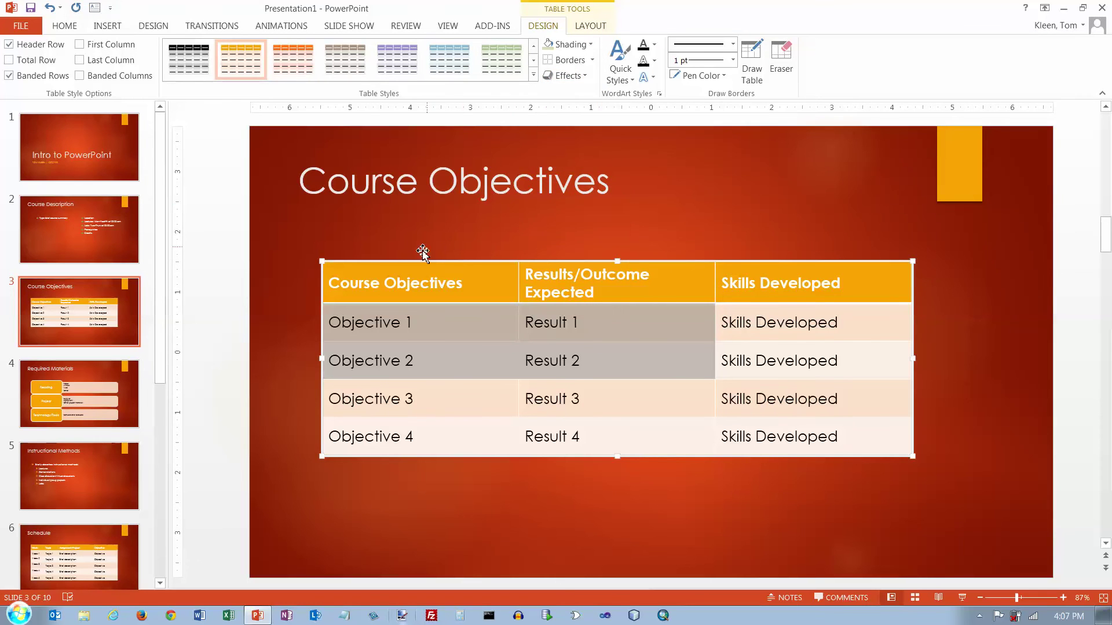
pyautogui.moveTo(371, 257); pyautogui.dragTo(879, 360)
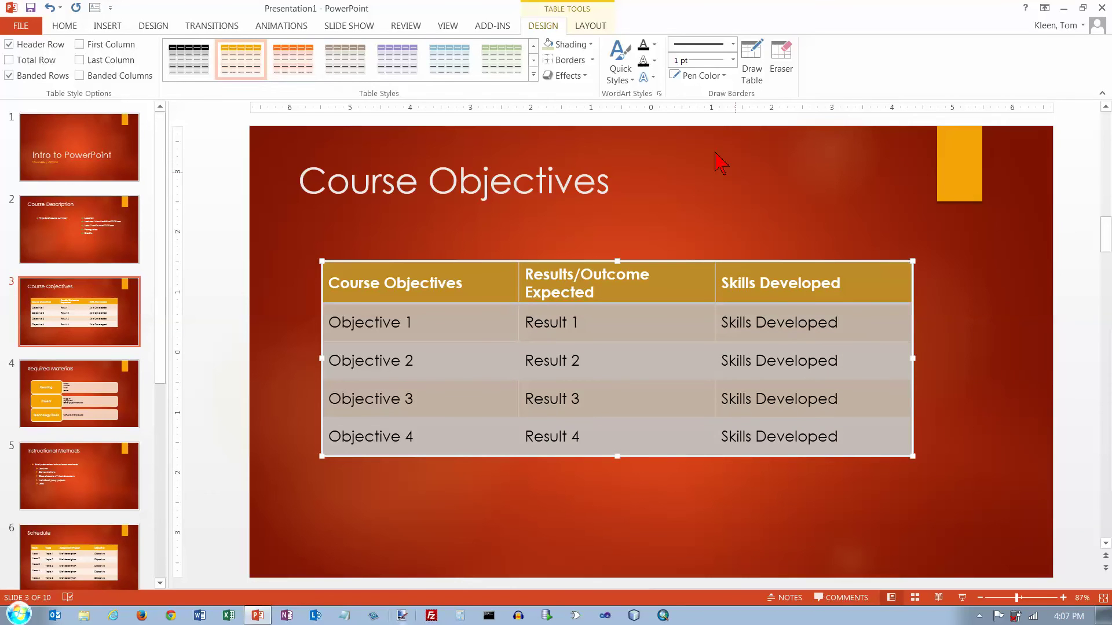
# Step: Preview Cell Bevel, Shadow and Reflection effects without applying any, then show the table Layout options
pyautogui.click(567, 76)
pyautogui.moveTo(592, 102)
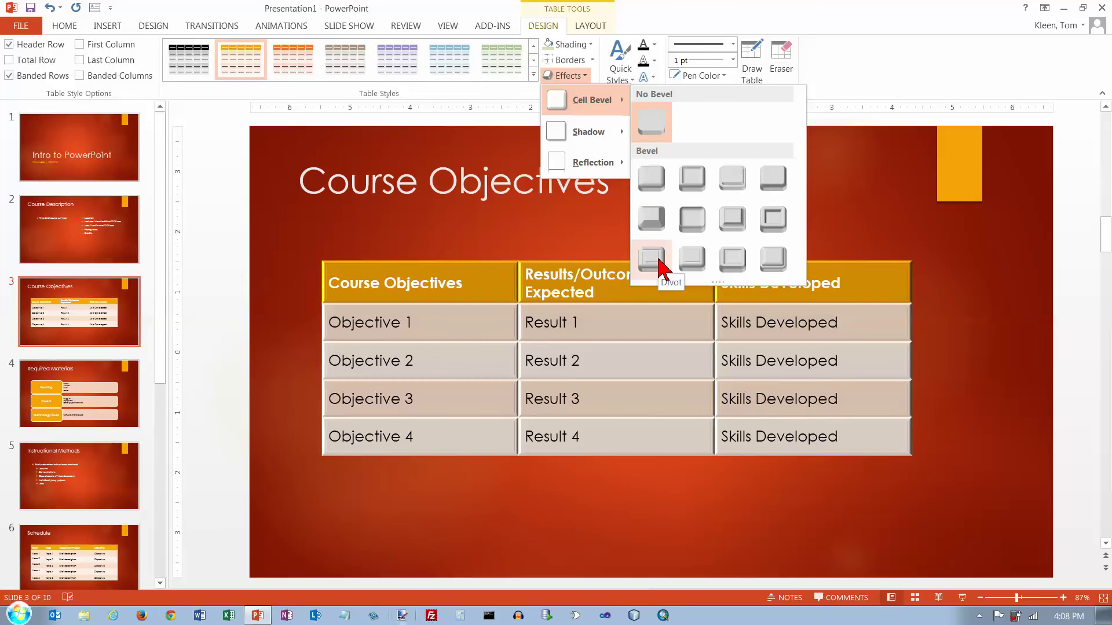
pyautogui.moveTo(607, 145)
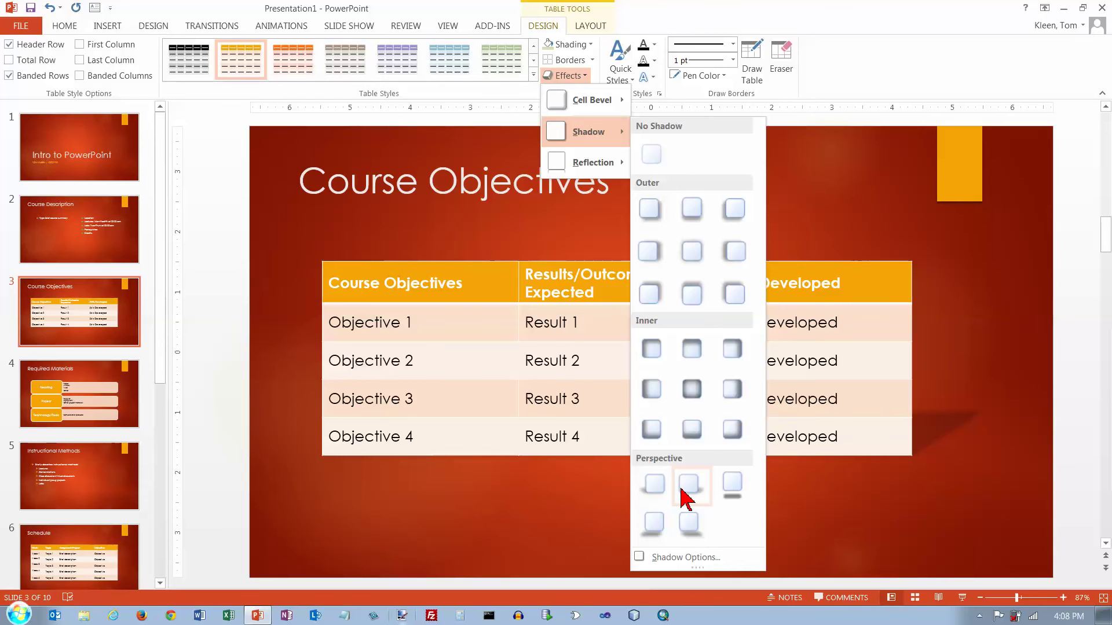
pyautogui.moveTo(588, 164)
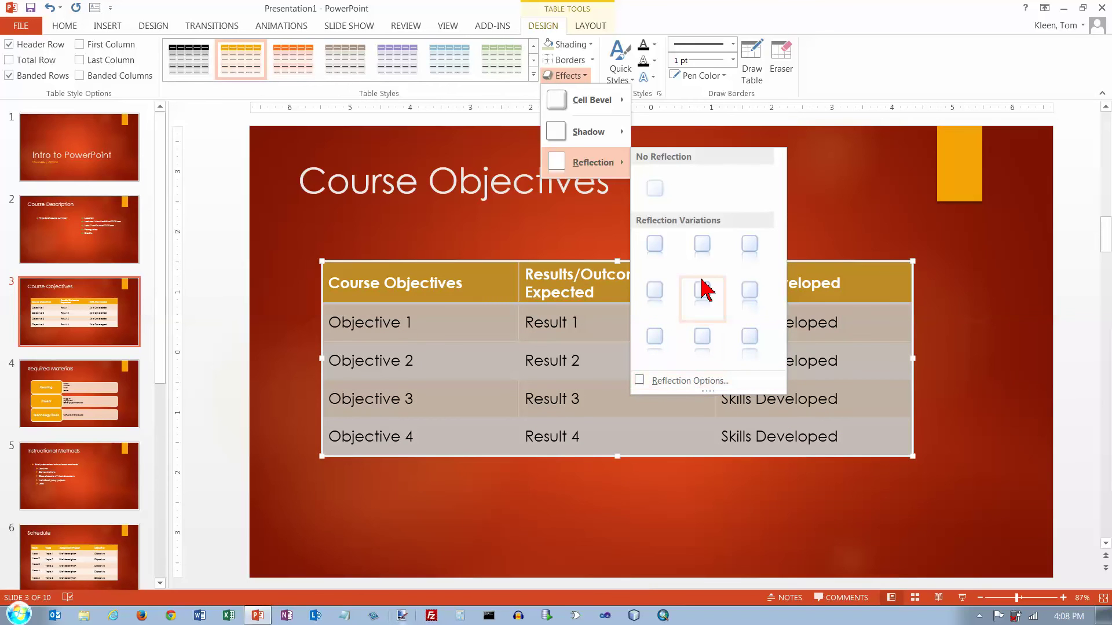
pyautogui.click(600, 28)
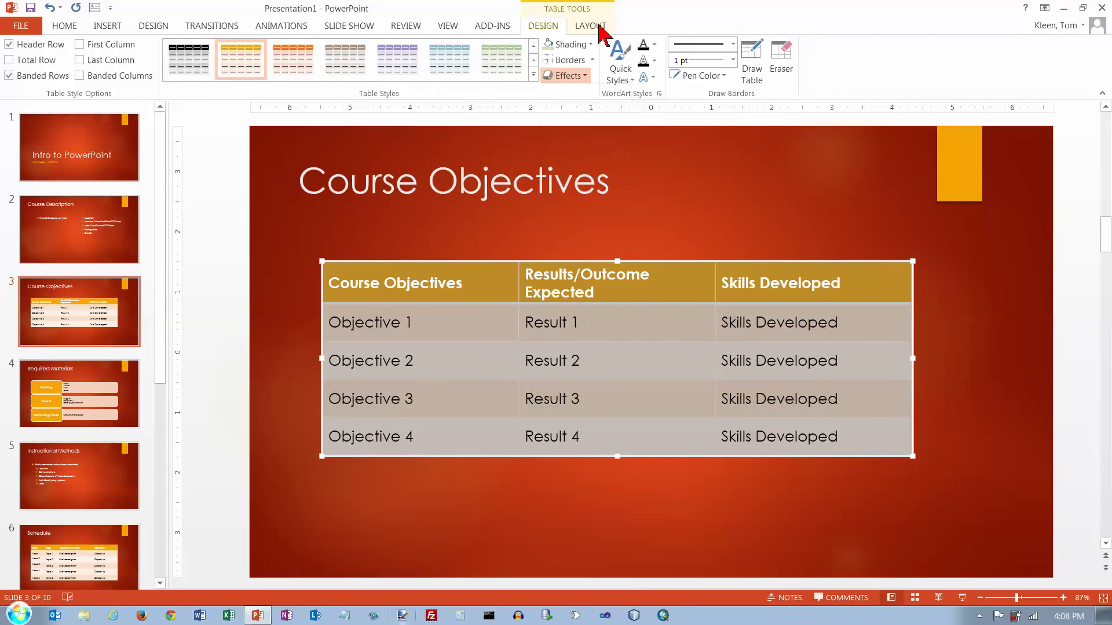
pyautogui.click(600, 28)
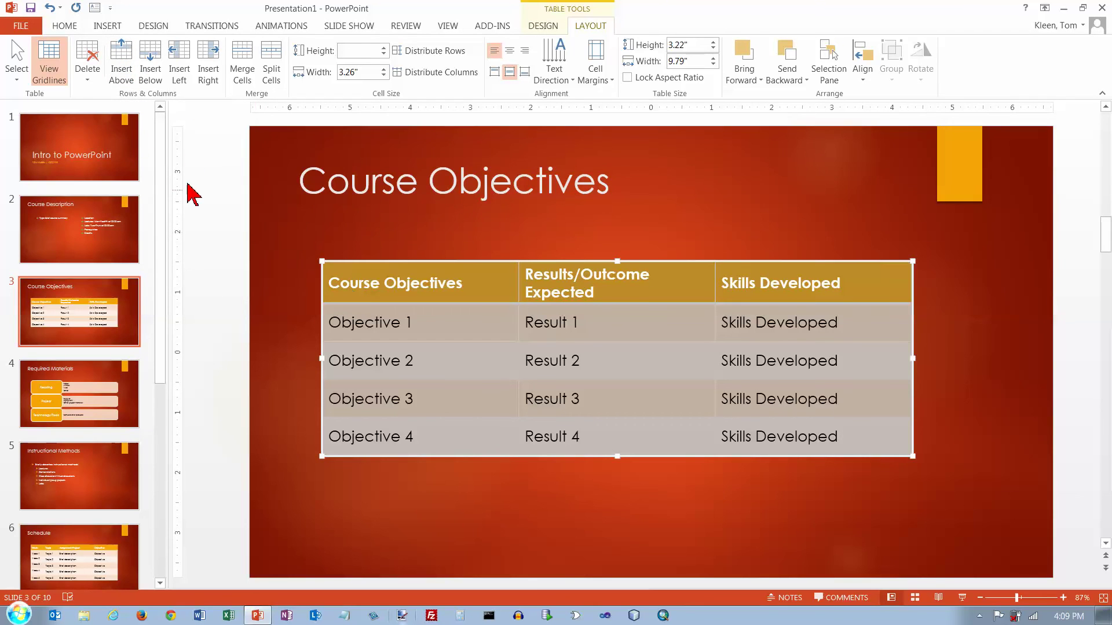
# Step: Select the Objective 1 row of the table and bring up the table Delete choices for it
pyautogui.click(87, 86)
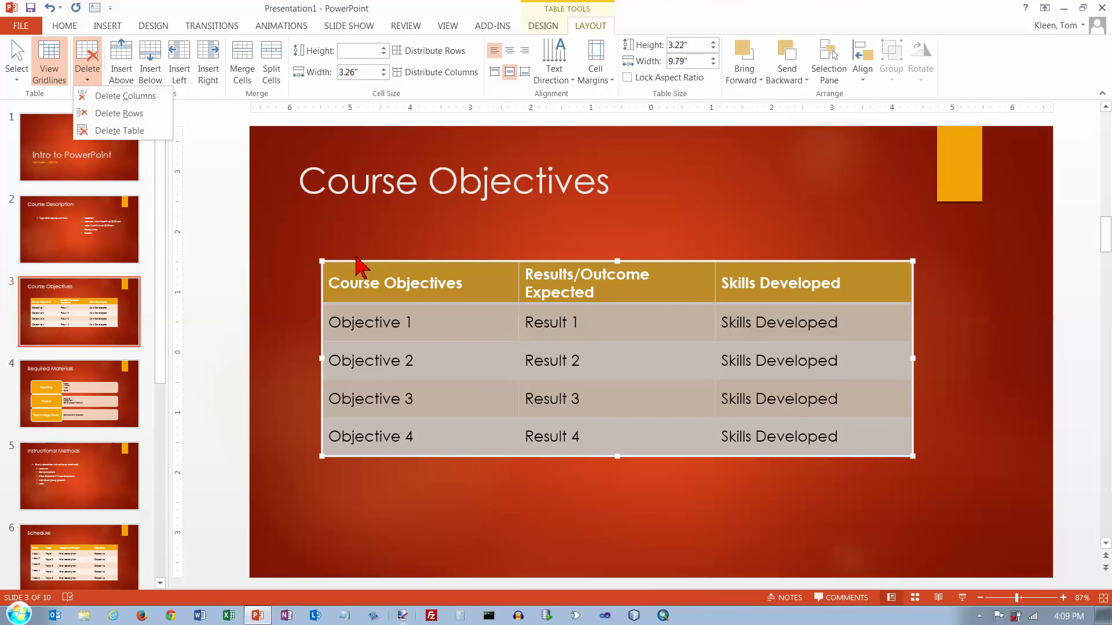
pyautogui.press('Escape')
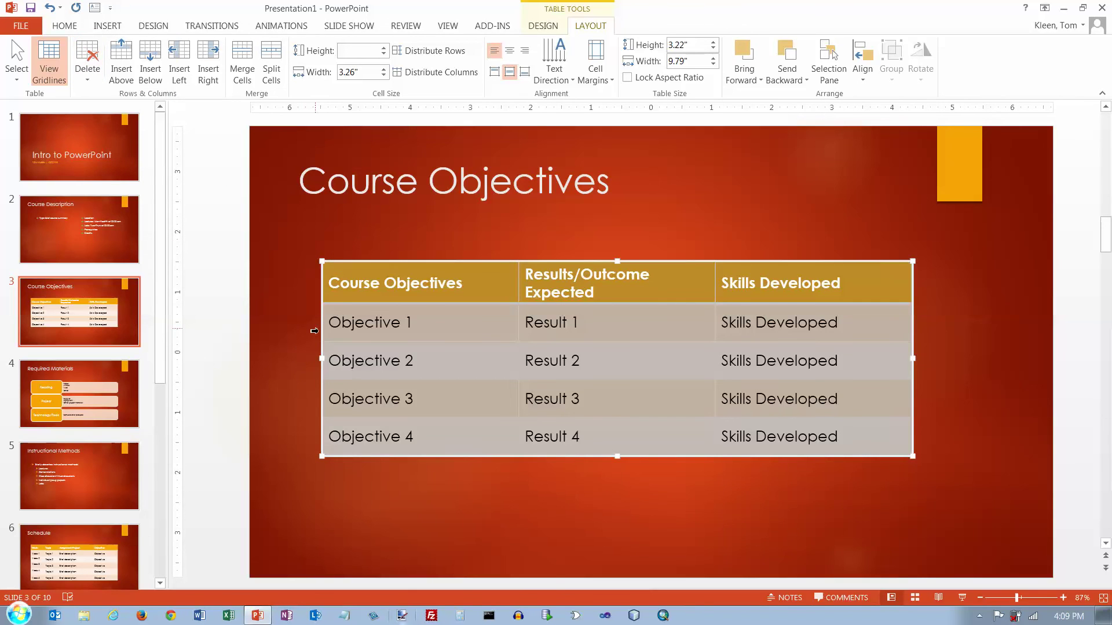
pyautogui.click(314, 331)
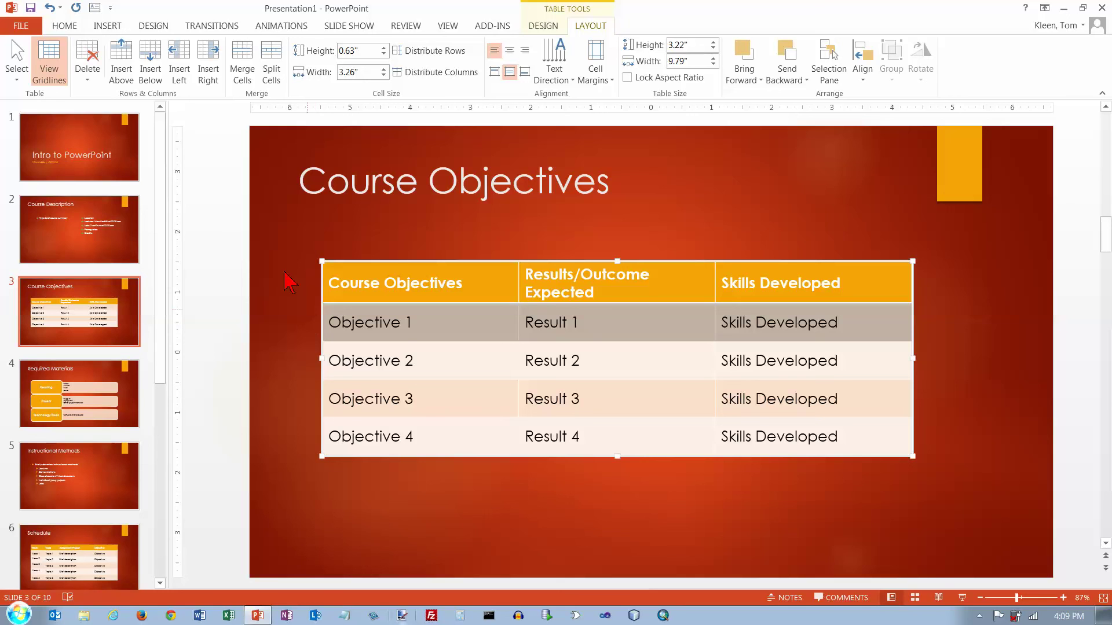
pyautogui.click(88, 81)
pyautogui.click(105, 113)
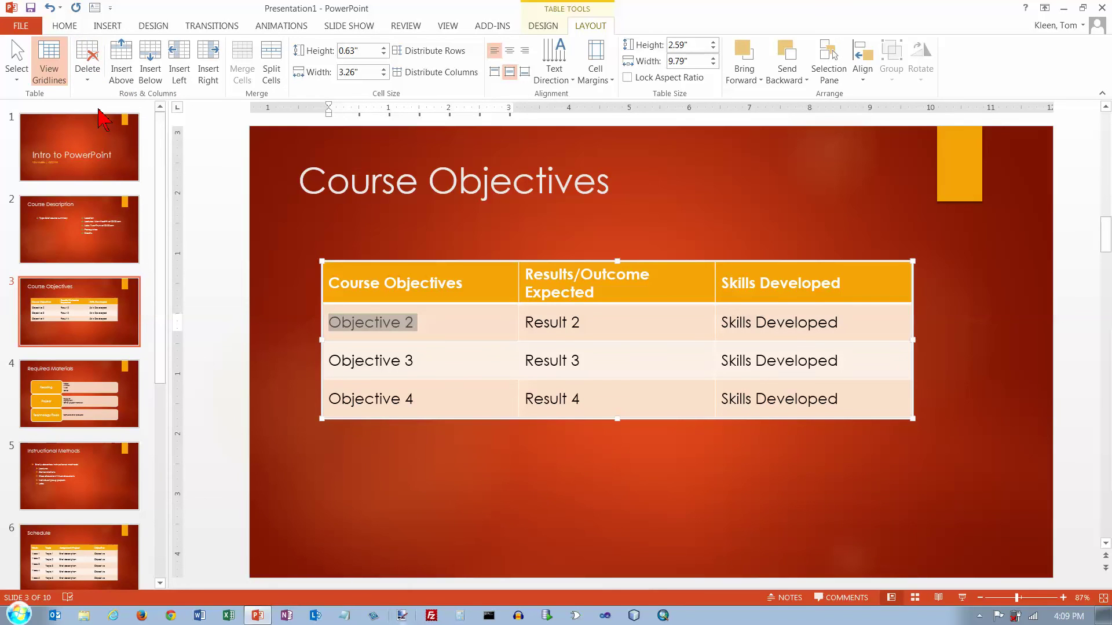
pyautogui.click(49, 8)
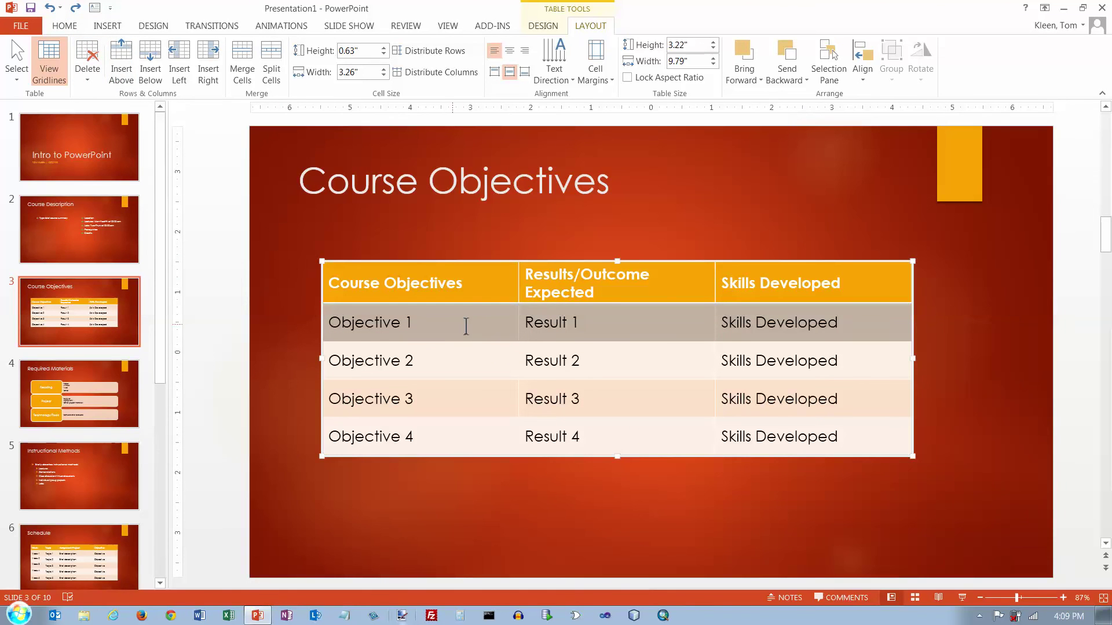
pyautogui.click(128, 59)
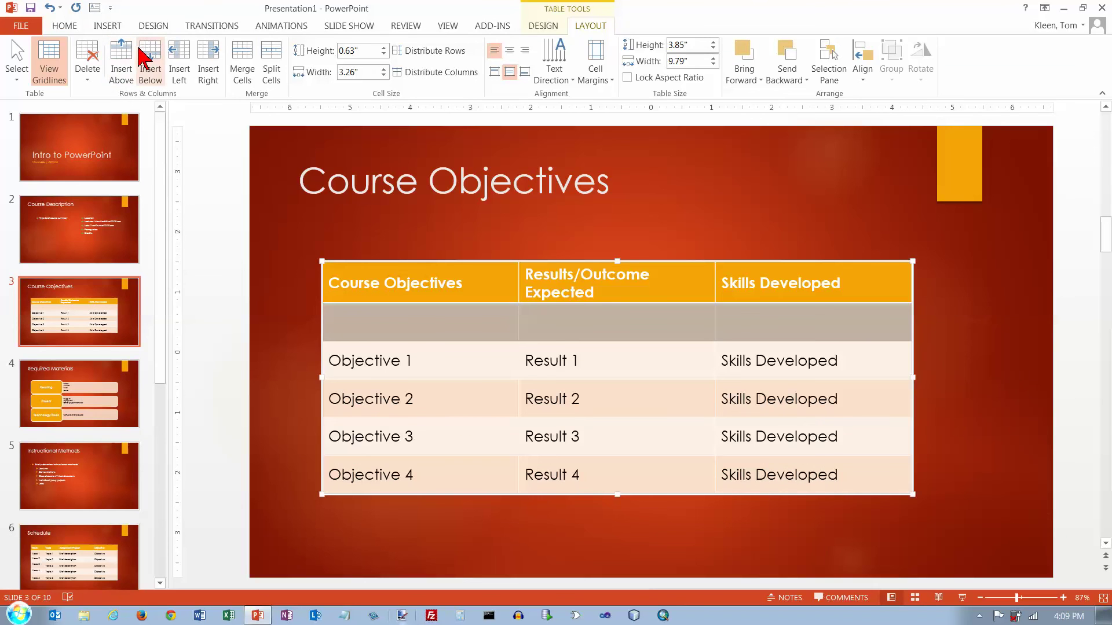
pyautogui.click(50, 8)
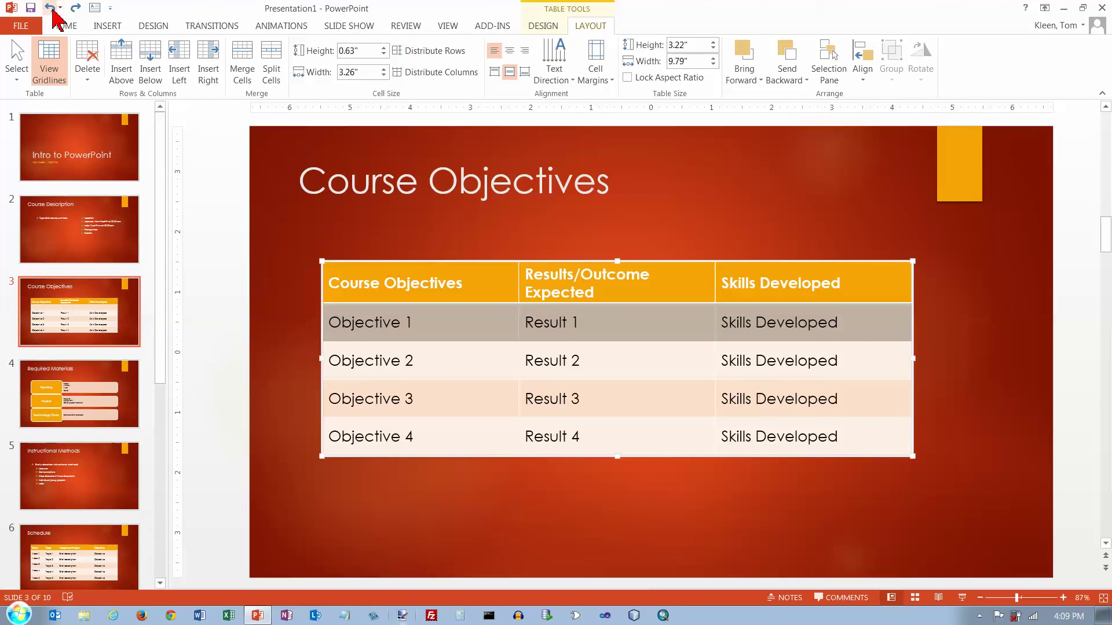
pyautogui.click(154, 60)
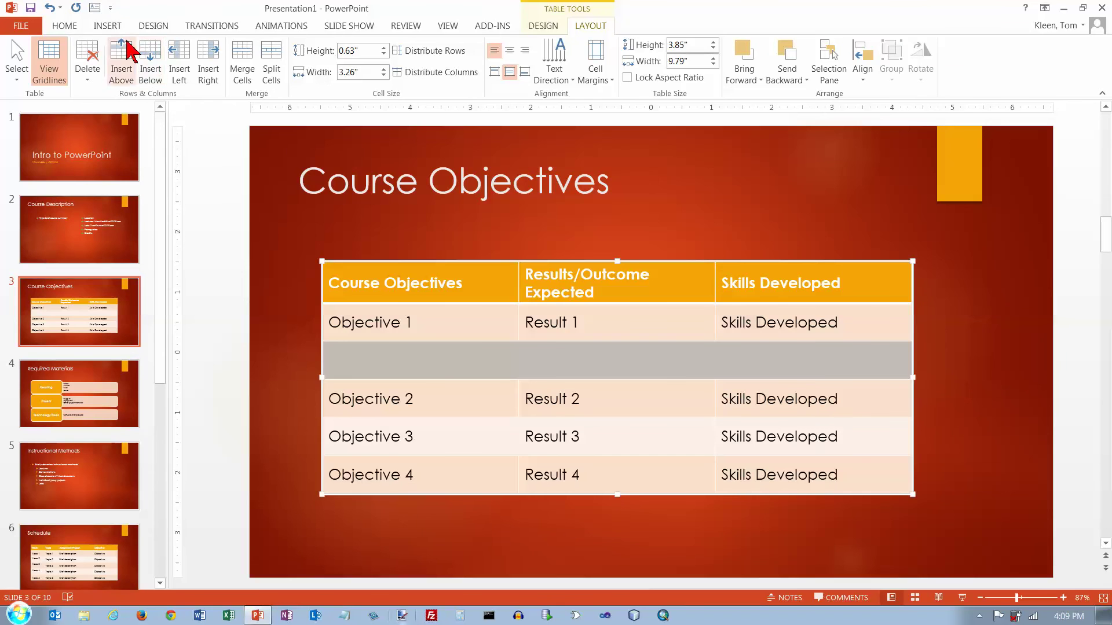
pyautogui.click(50, 8)
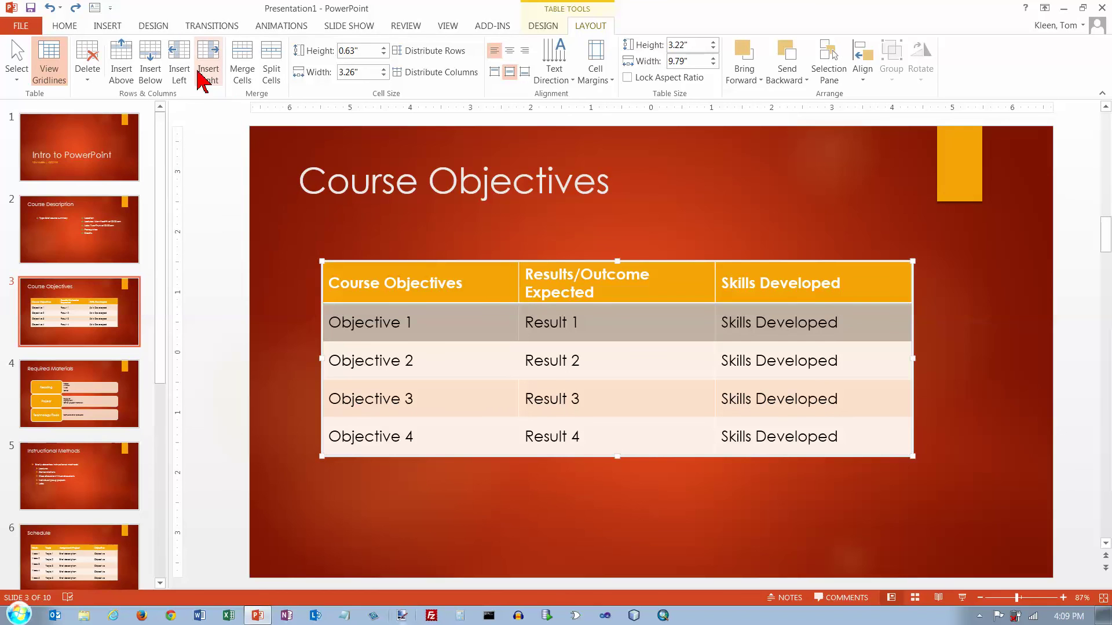
pyautogui.click(432, 259)
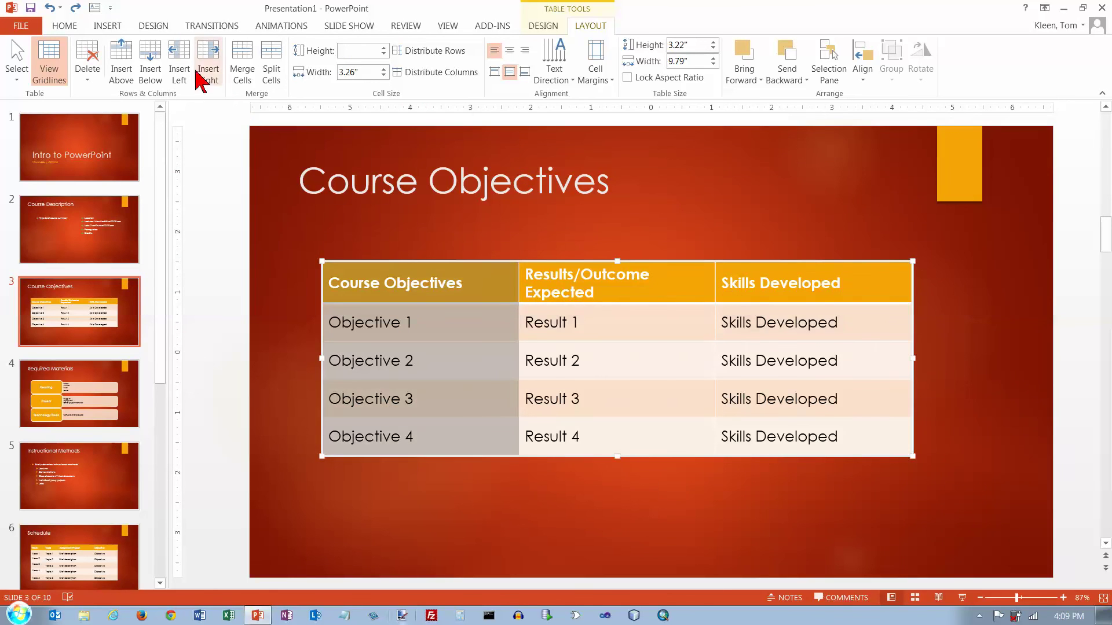
pyautogui.click(179, 62)
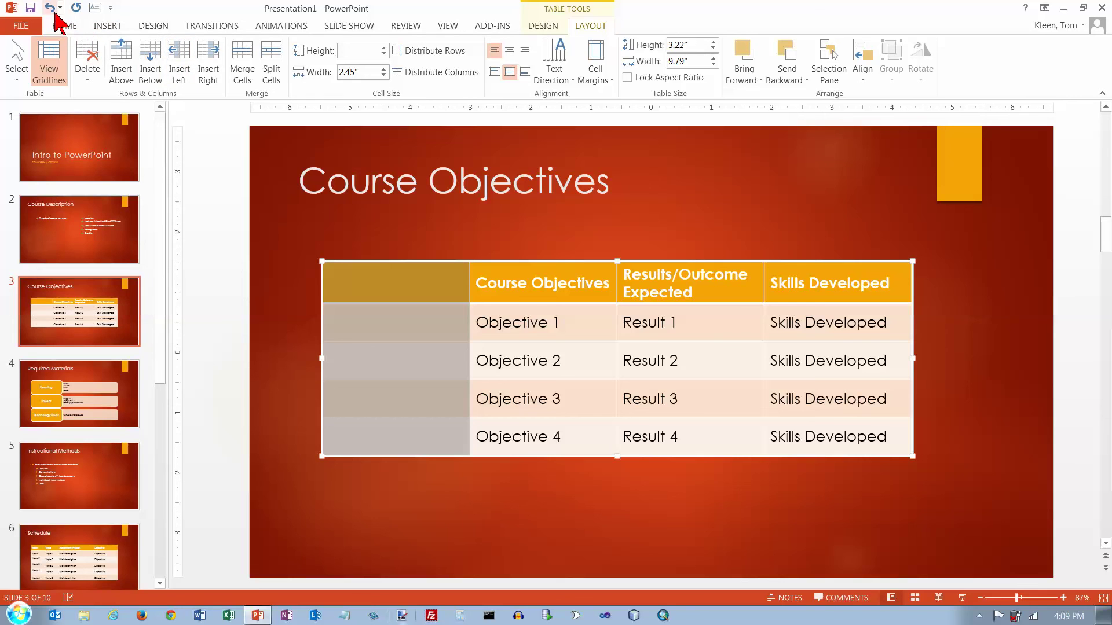
pyautogui.click(50, 8)
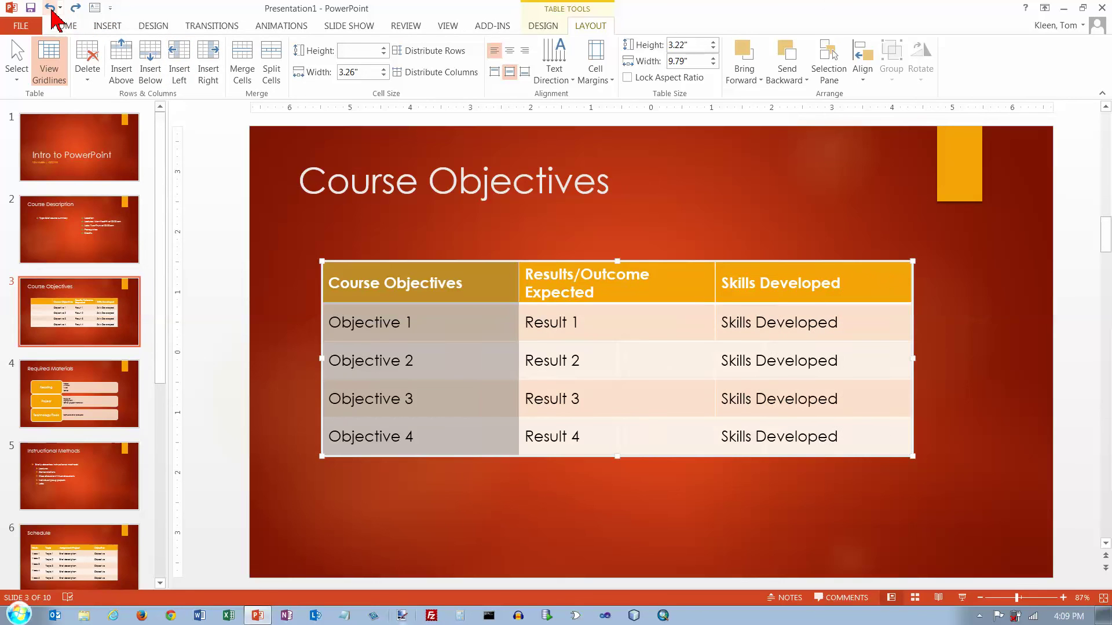
pyautogui.click(212, 58)
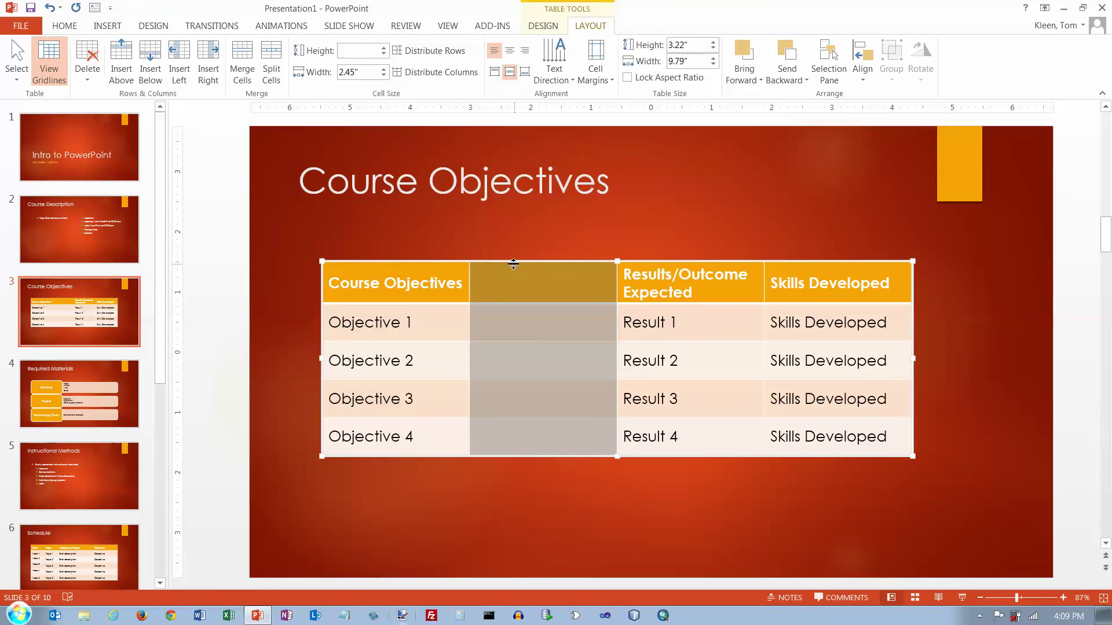
pyautogui.click(50, 8)
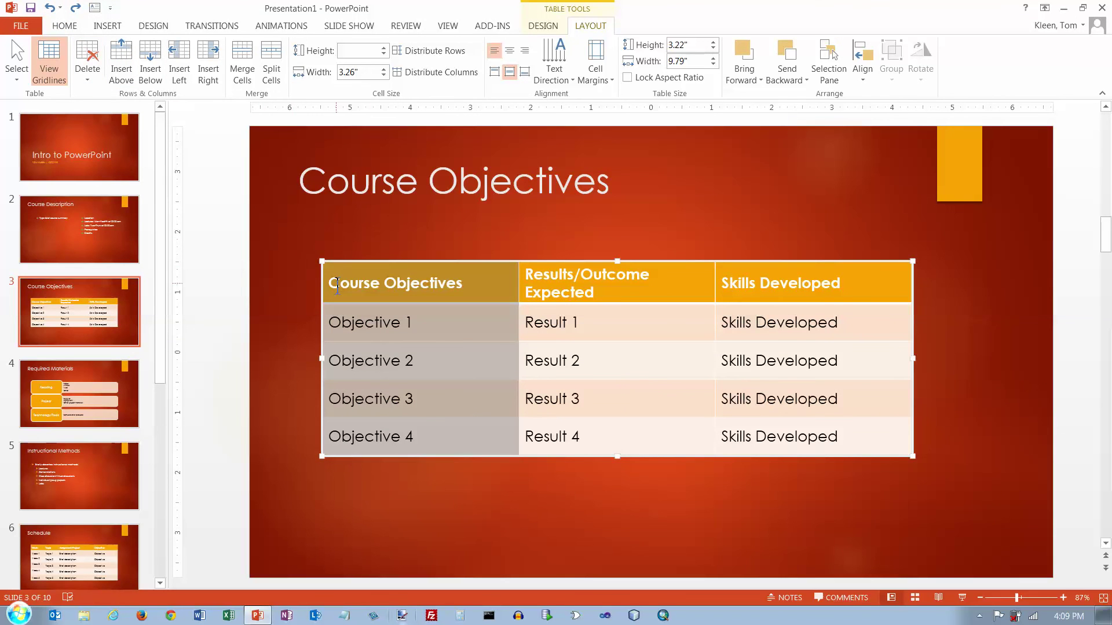
pyautogui.click(608, 293)
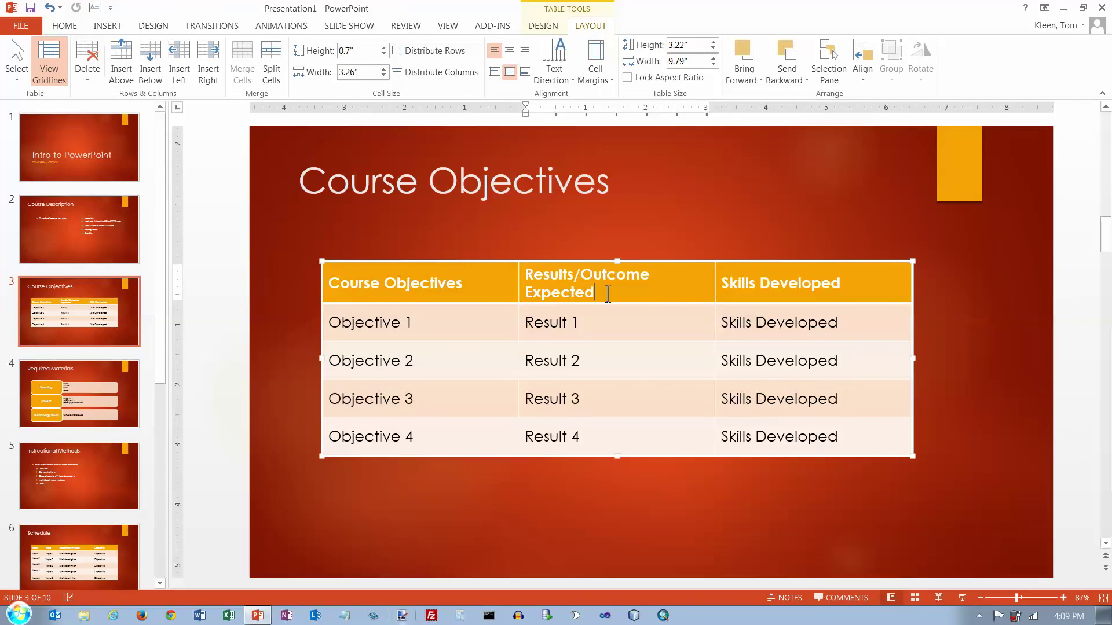
pyautogui.moveTo(332, 283); pyautogui.dragTo(792, 286)
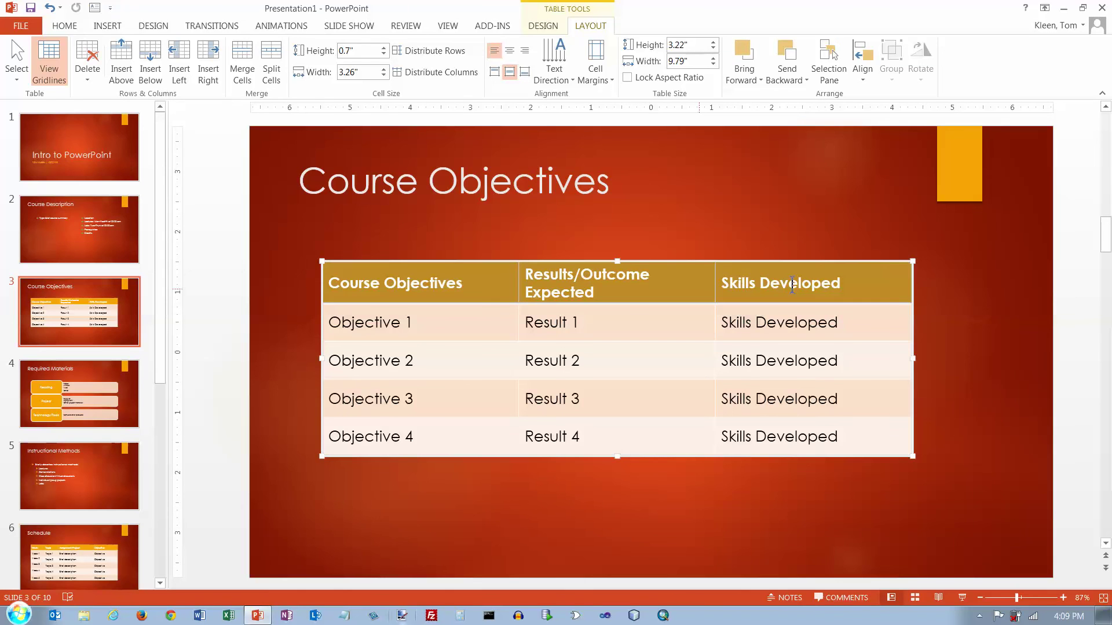
pyautogui.click(242, 70)
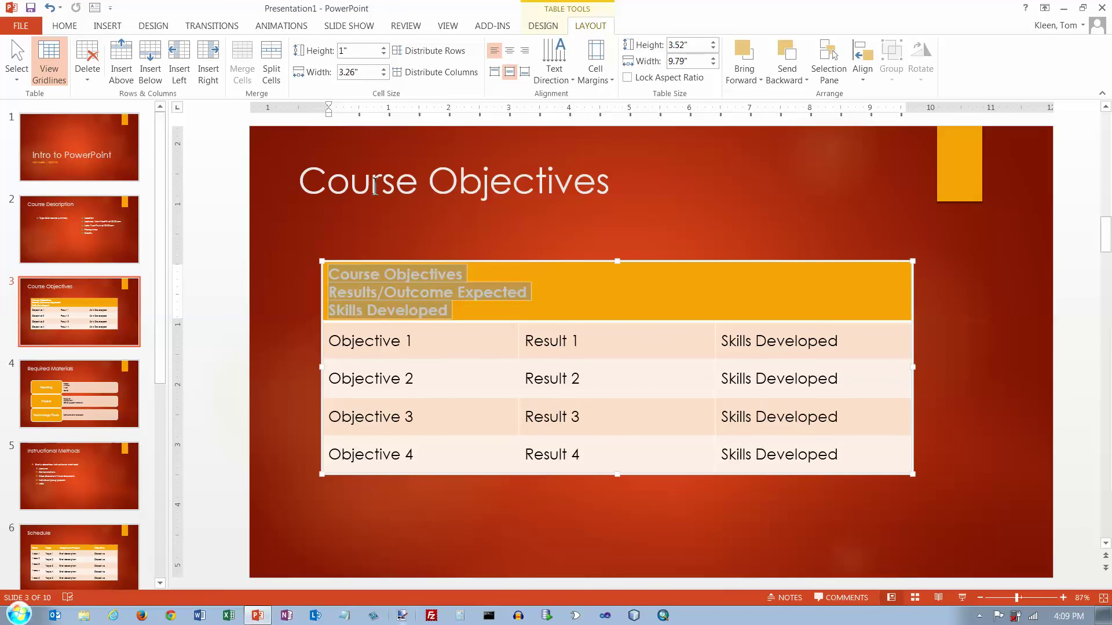
pyautogui.click(272, 58)
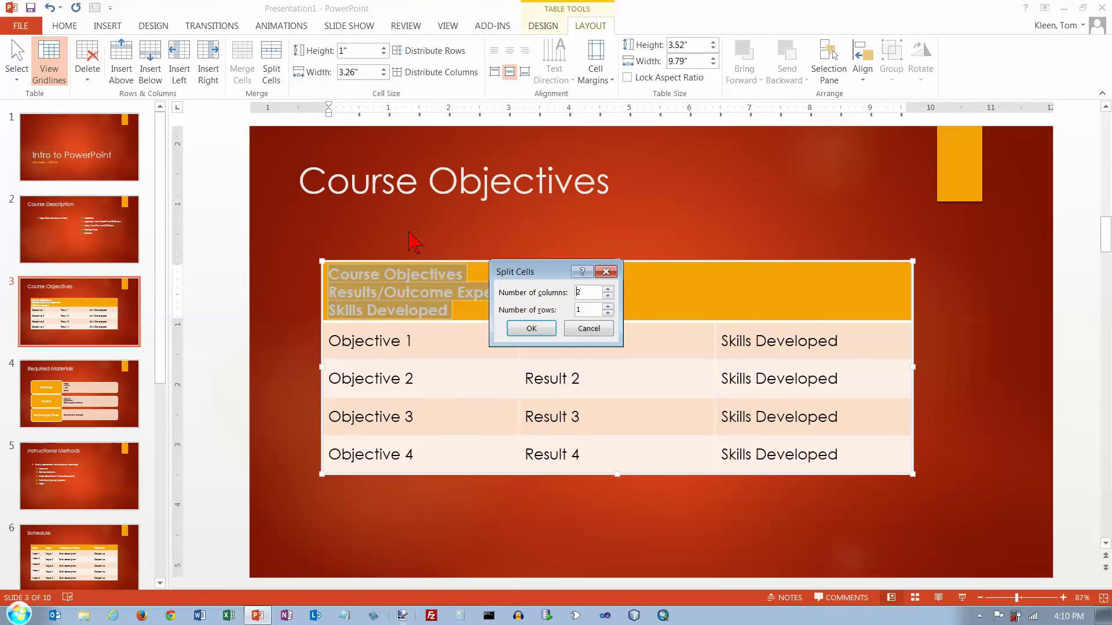
pyautogui.click(608, 291)
pyautogui.click(531, 328)
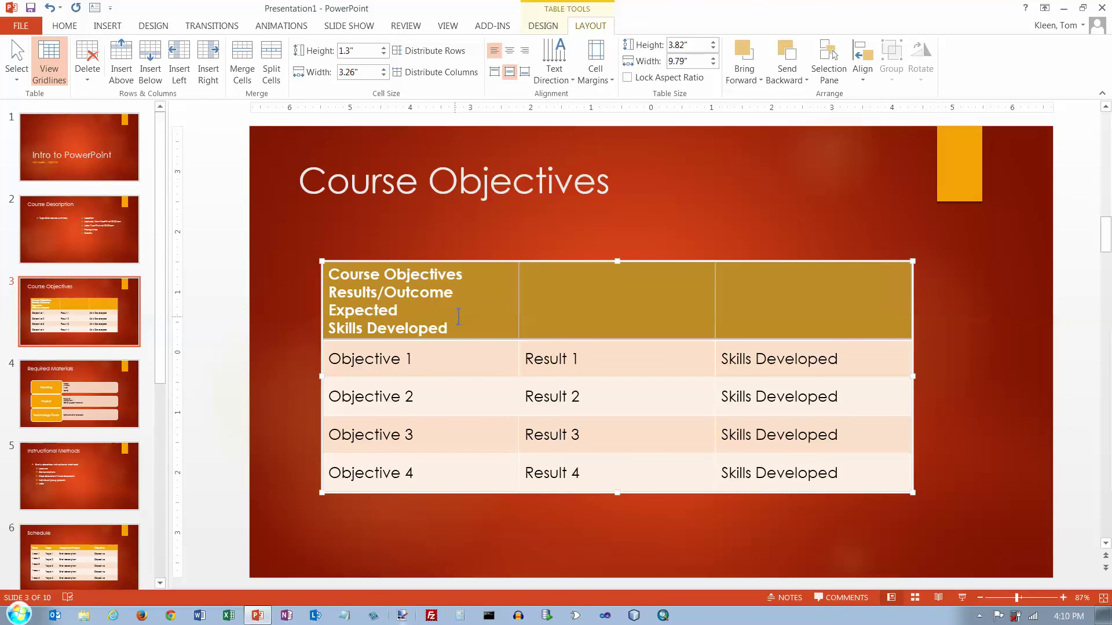
pyautogui.click(50, 9)
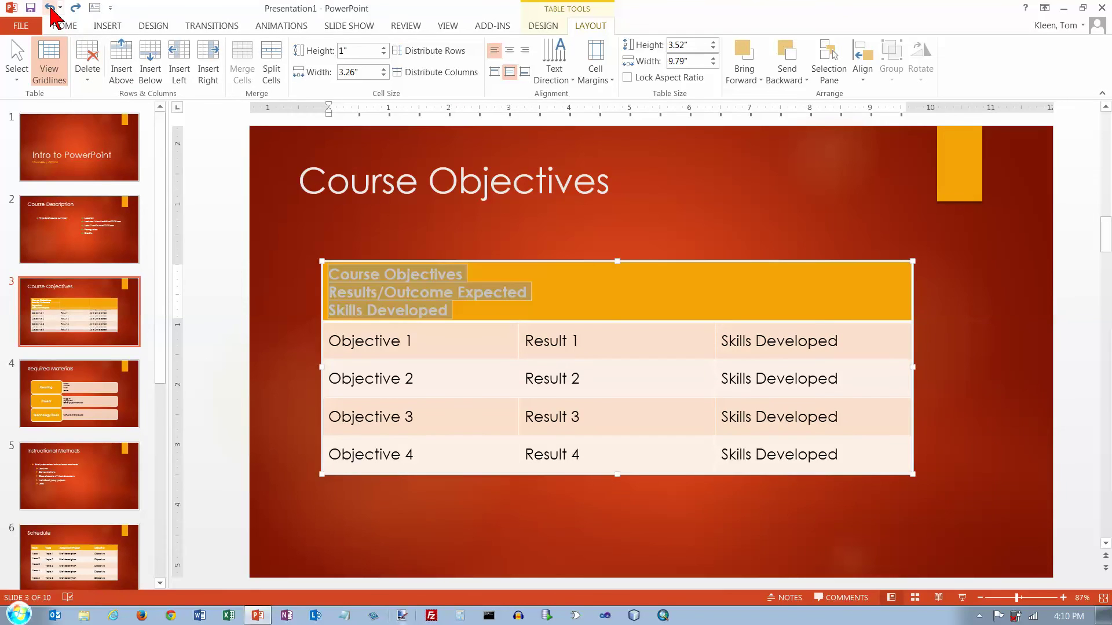
pyautogui.click(51, 8)
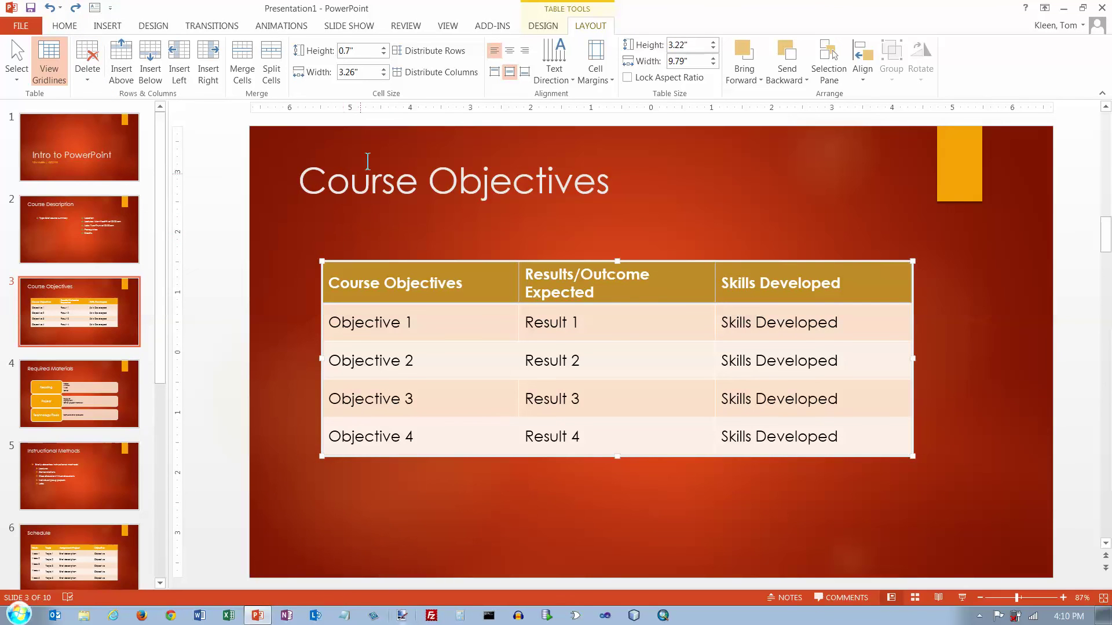
# Step: Nudge the header row height up four increments, then back down to its original value
pyautogui.click(383, 48)
pyautogui.click(384, 48)
pyautogui.click(383, 48)
pyautogui.click(383, 48)
pyautogui.click(384, 48)
pyautogui.click(383, 48)
pyautogui.click(383, 48)
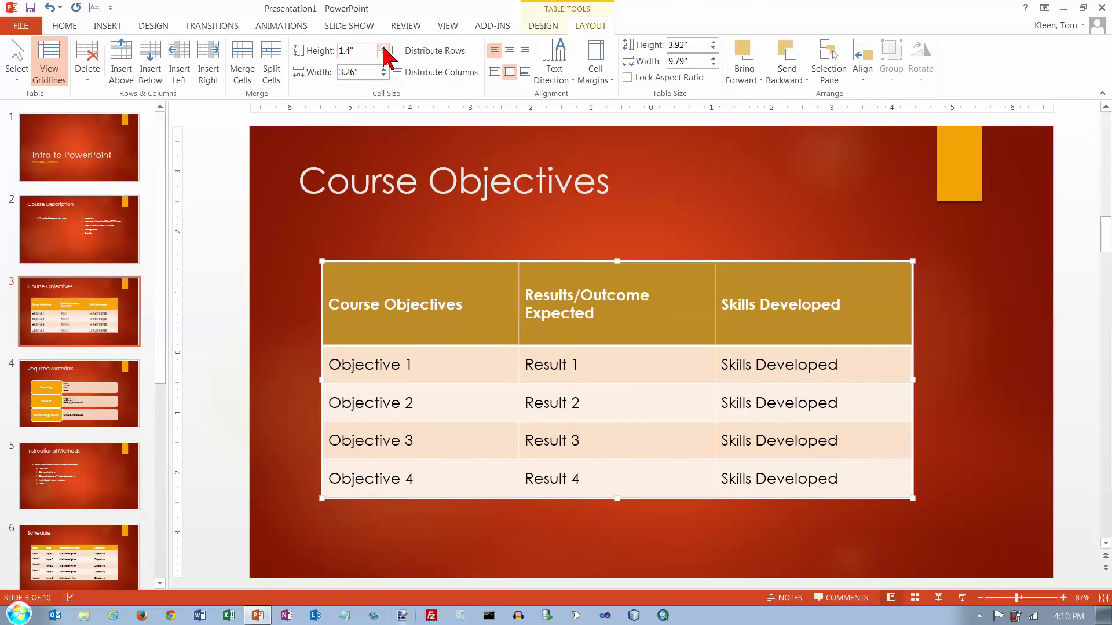
pyautogui.click(384, 54)
pyautogui.click(383, 53)
pyautogui.click(383, 54)
pyautogui.click(383, 54)
pyautogui.click(383, 54)
pyautogui.click(383, 54)
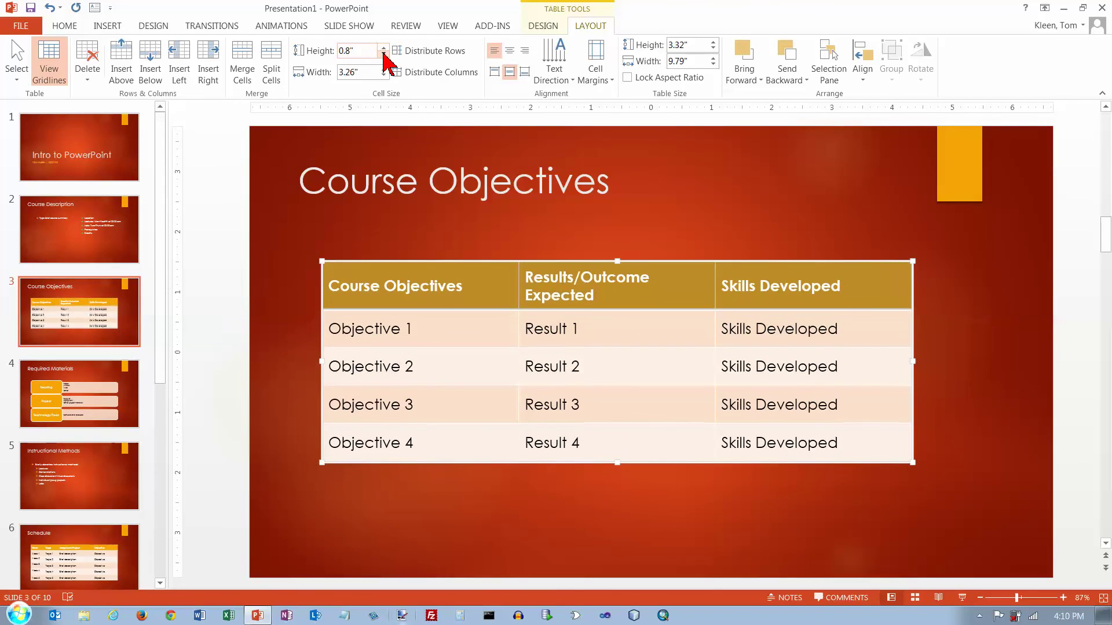
pyautogui.click(383, 53)
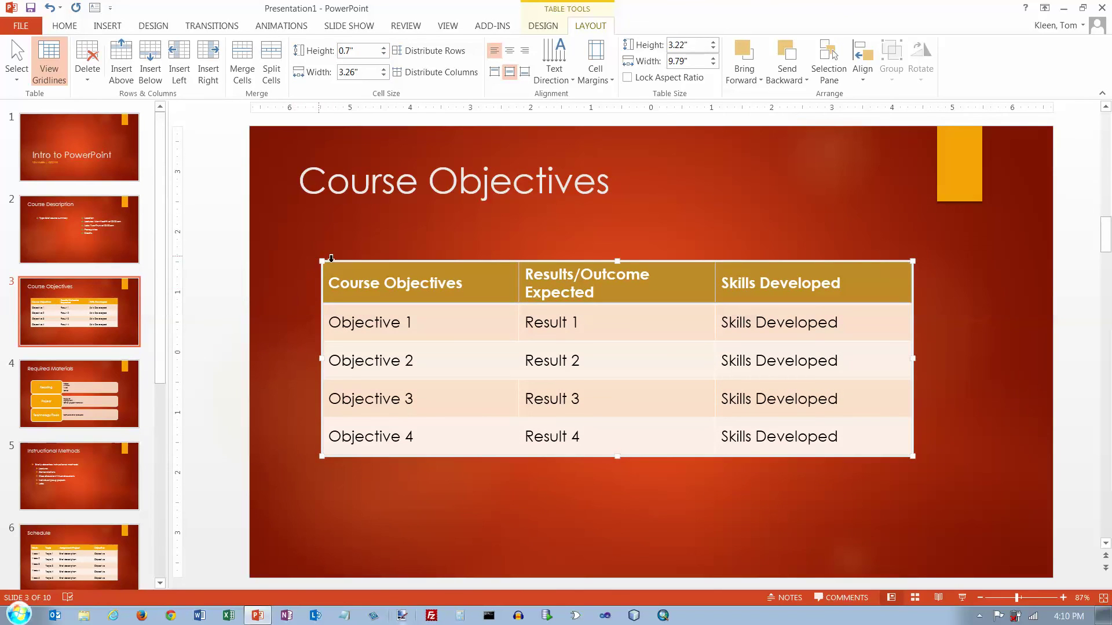
# Step: Set the four body rows to 0.8-inch height, making the table 4 inches tall
pyautogui.moveTo(316, 323); pyautogui.dragTo(333, 457)
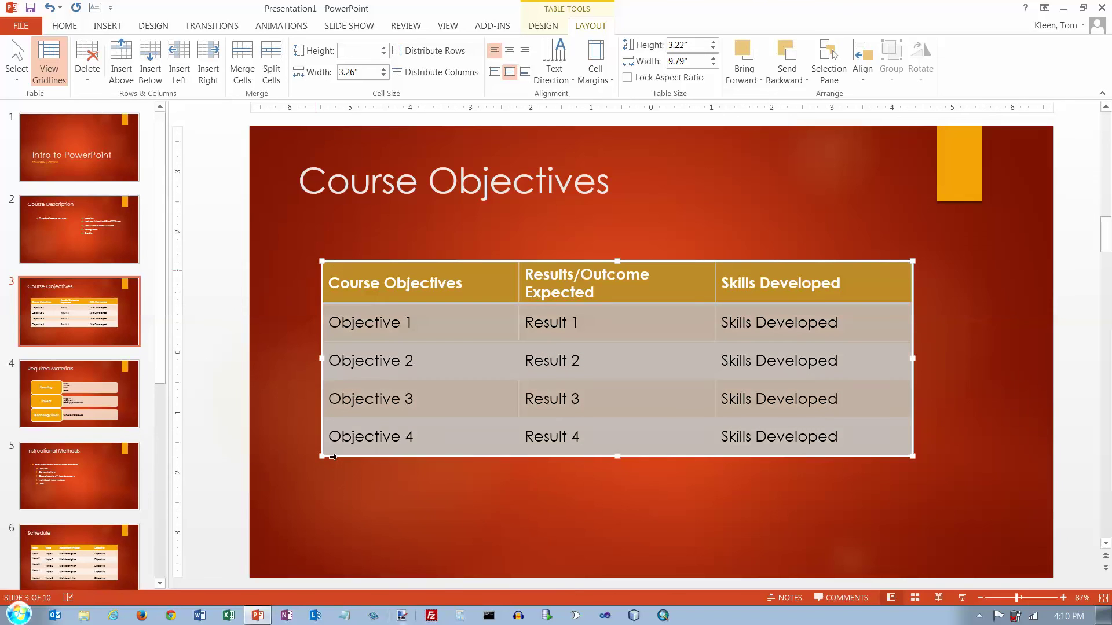
pyautogui.click(384, 53)
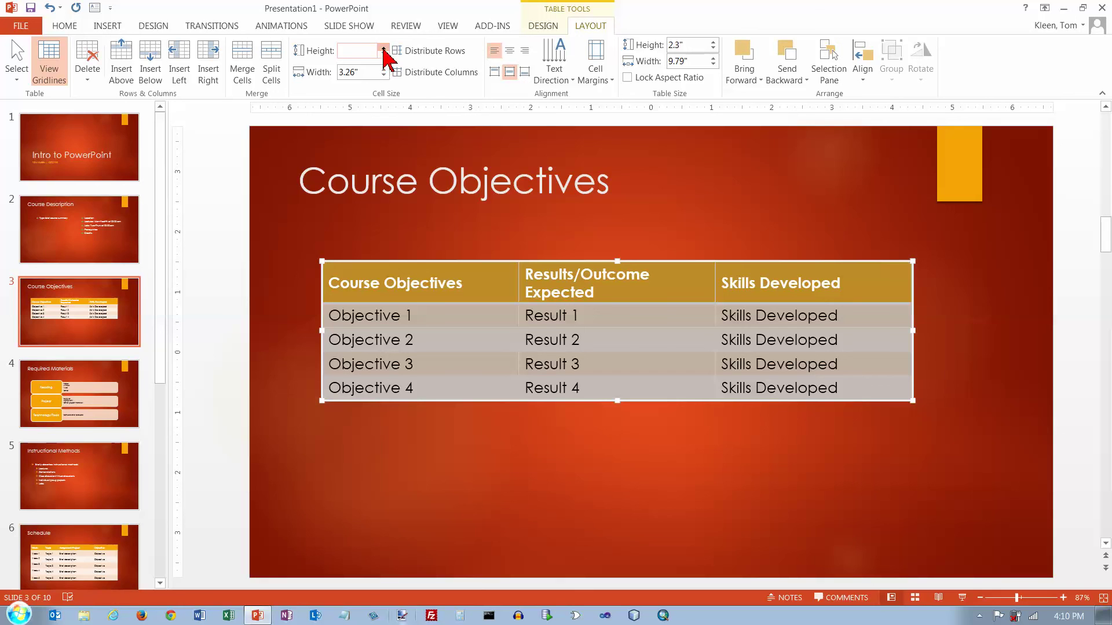
pyautogui.click(371, 55)
pyautogui.press('Return')
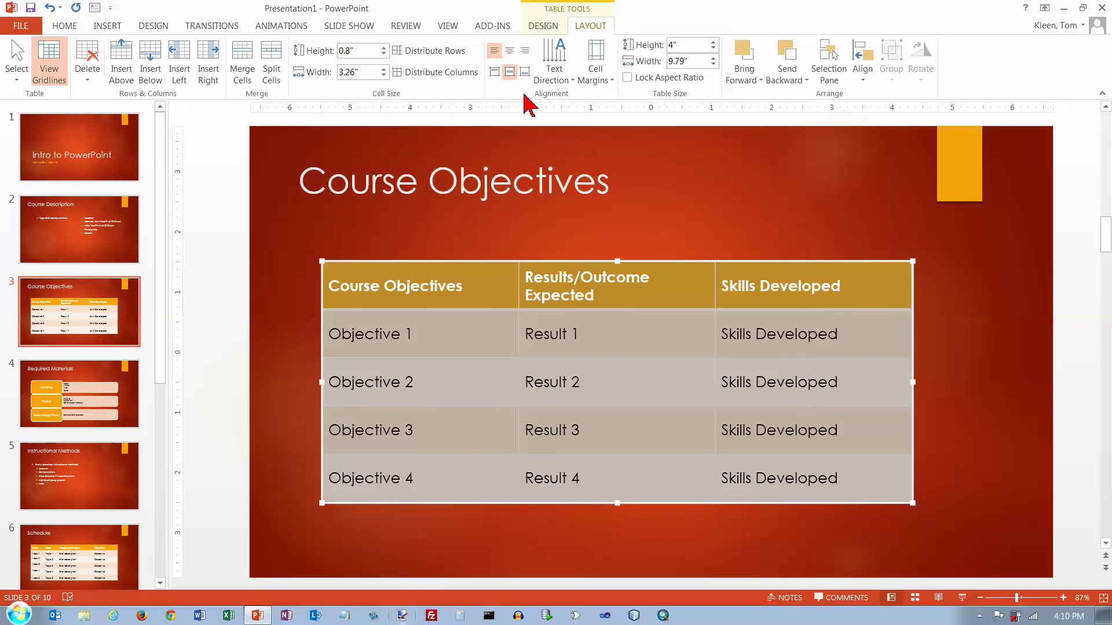
# Step: Centre all table text horizontally and vertically within its cells
pyautogui.click(509, 51)
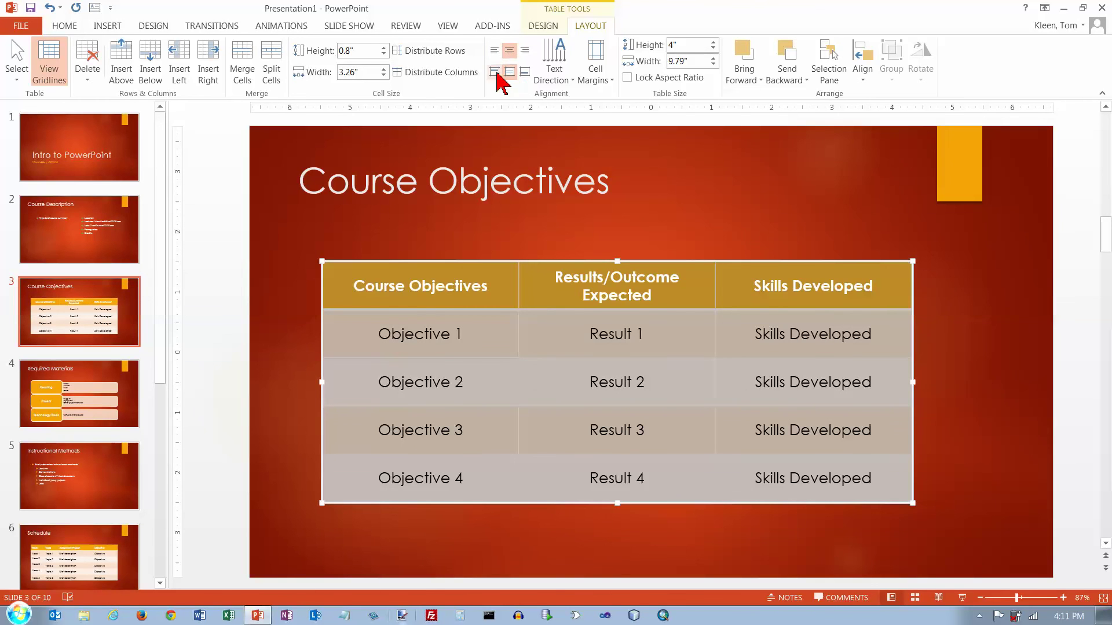
pyautogui.click(498, 73)
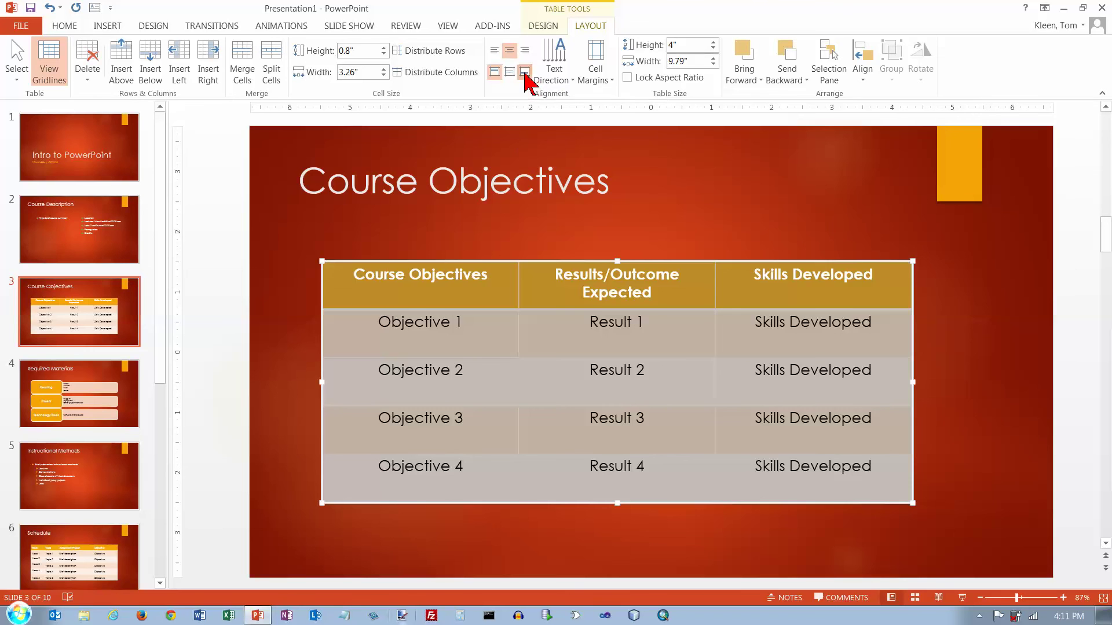
pyautogui.click(525, 73)
pyautogui.click(510, 72)
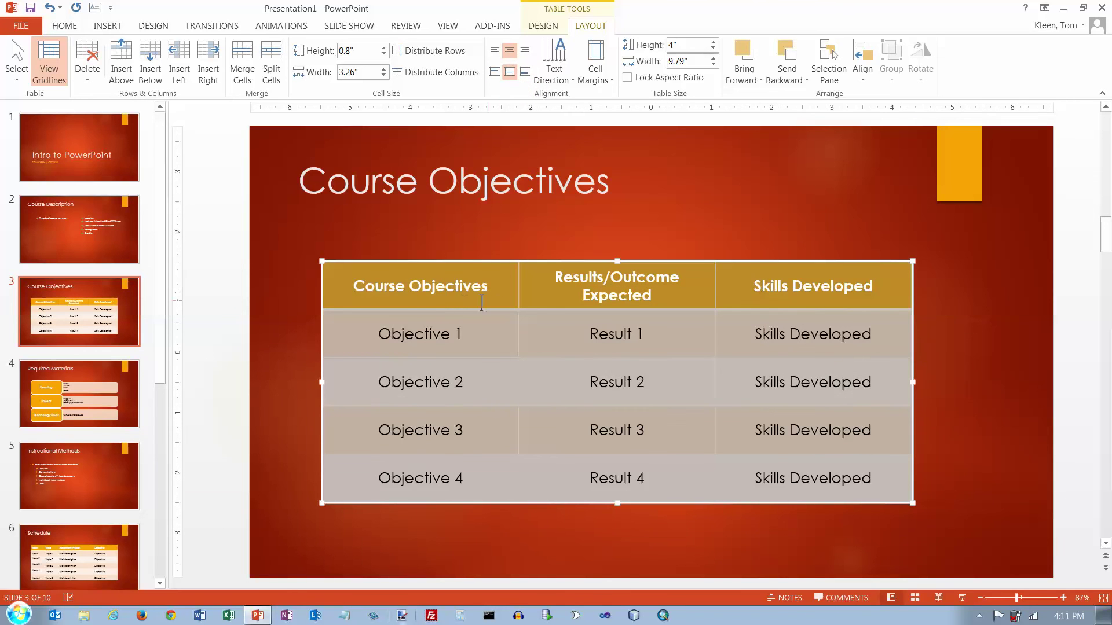
# Step: Try rotating the table text 90°, then undo it so the text reads horizontally
pyautogui.click(559, 58)
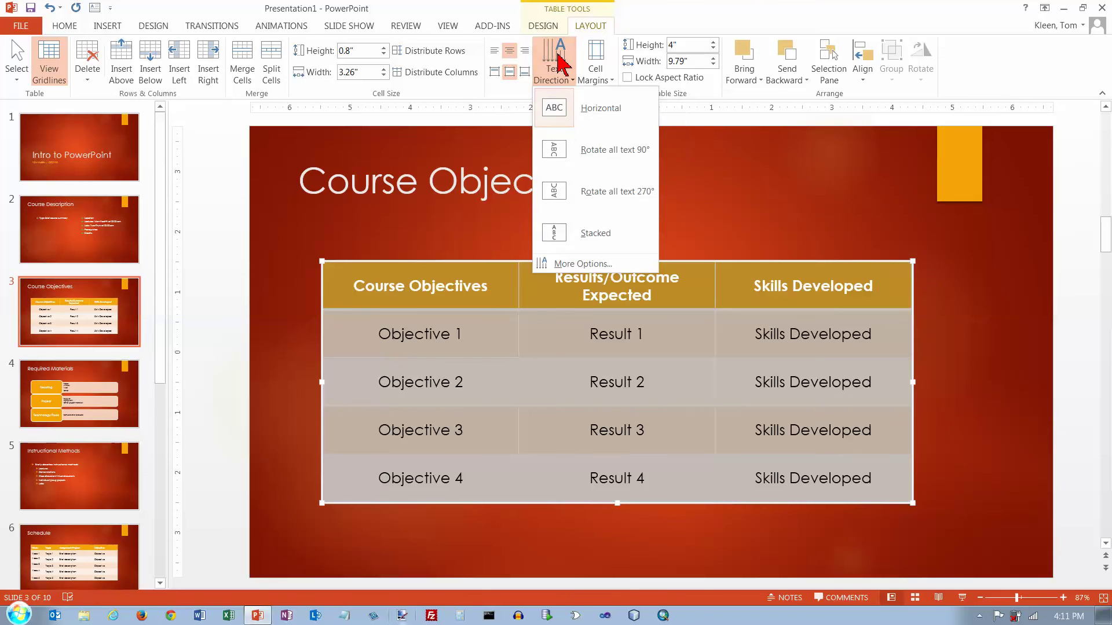
pyautogui.click(588, 151)
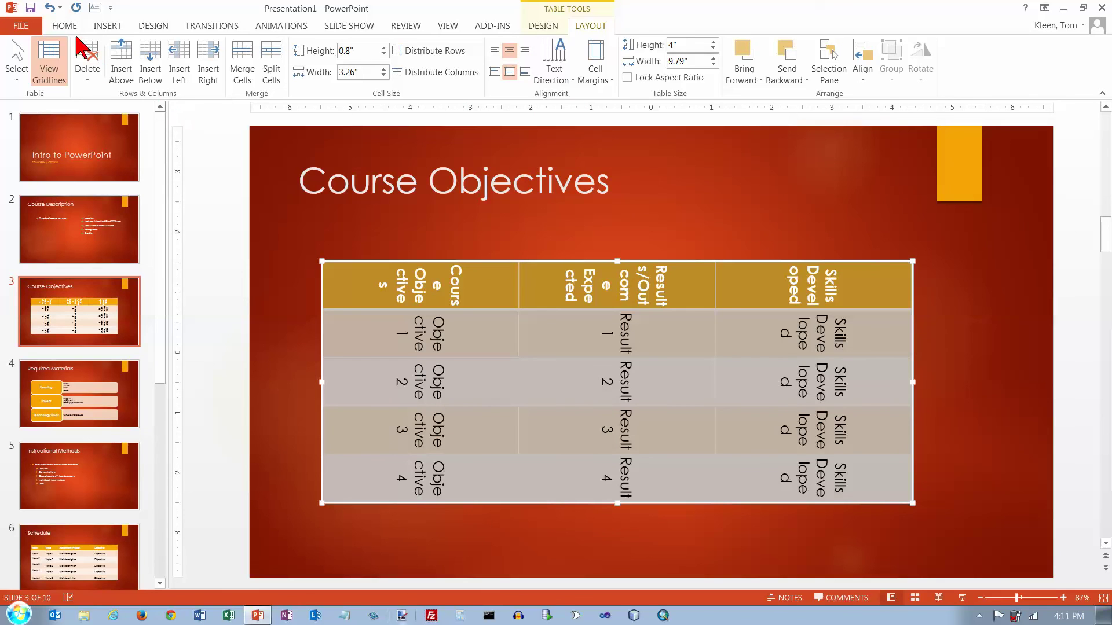
pyautogui.click(50, 7)
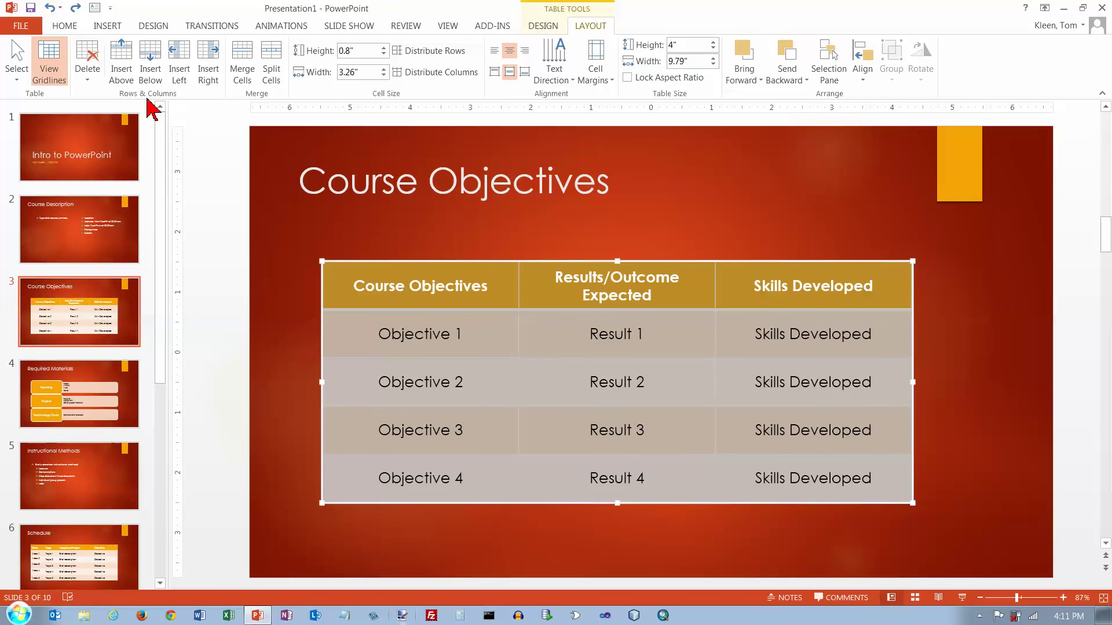
# Step: Check the Cell Margins presets without changes, then raise the table height five increments
pyautogui.click(611, 84)
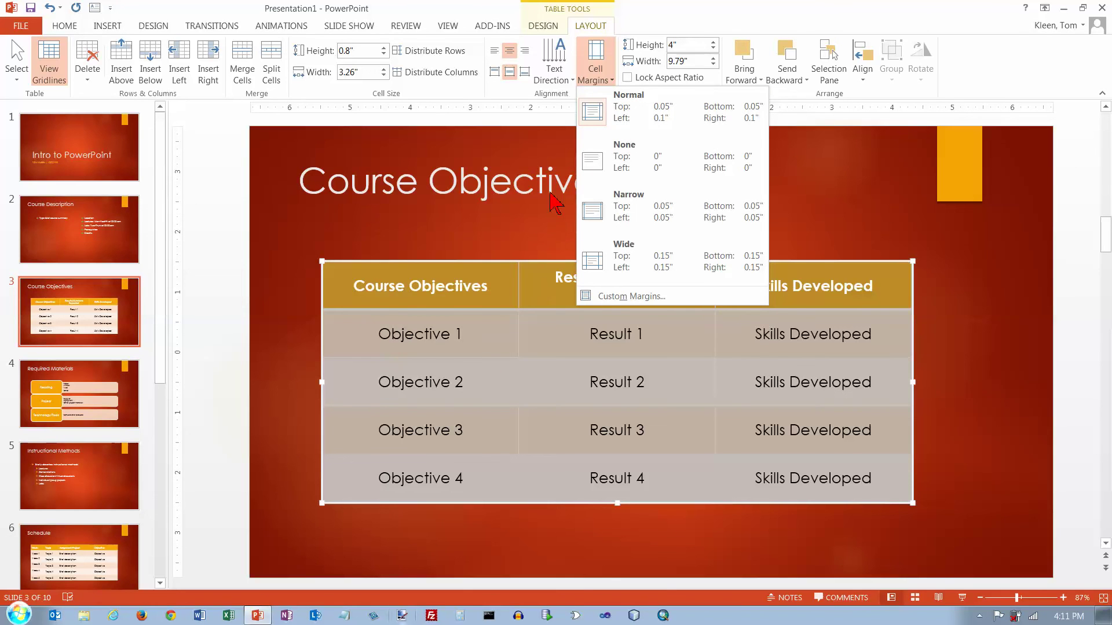
pyautogui.click(448, 240)
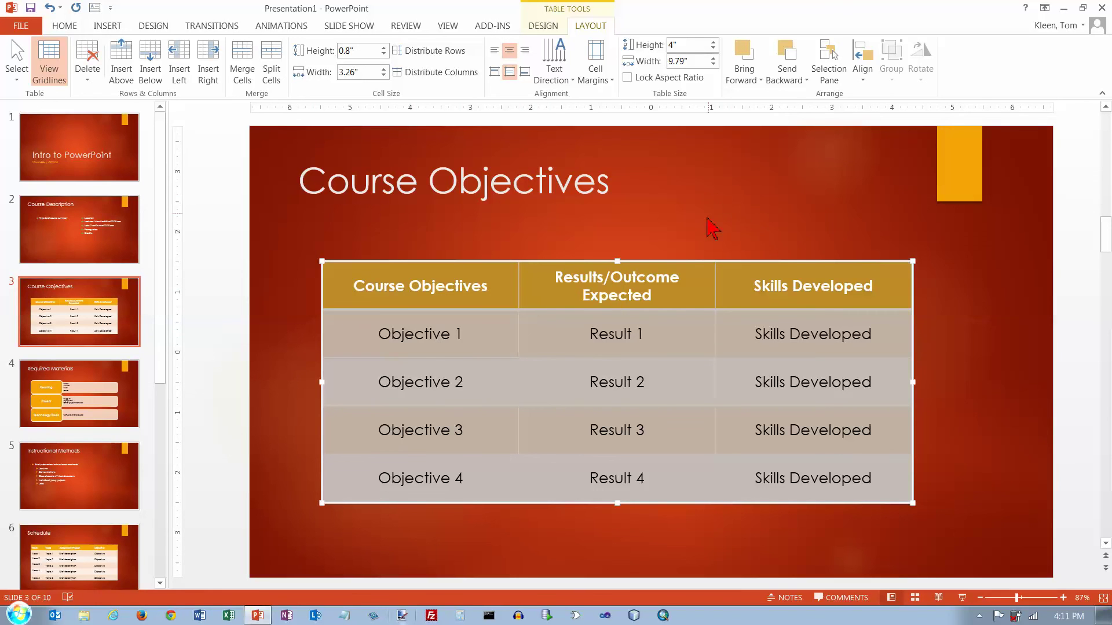
pyautogui.click(713, 42)
pyautogui.click(713, 41)
pyautogui.click(713, 41)
pyautogui.click(712, 42)
pyautogui.click(713, 41)
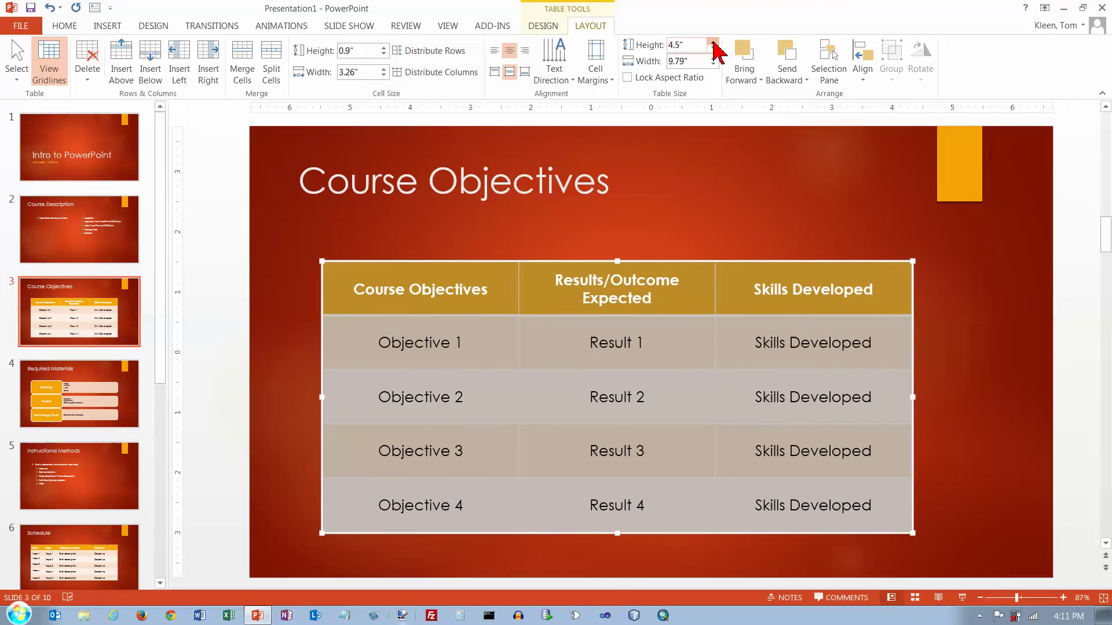
pyautogui.click(713, 42)
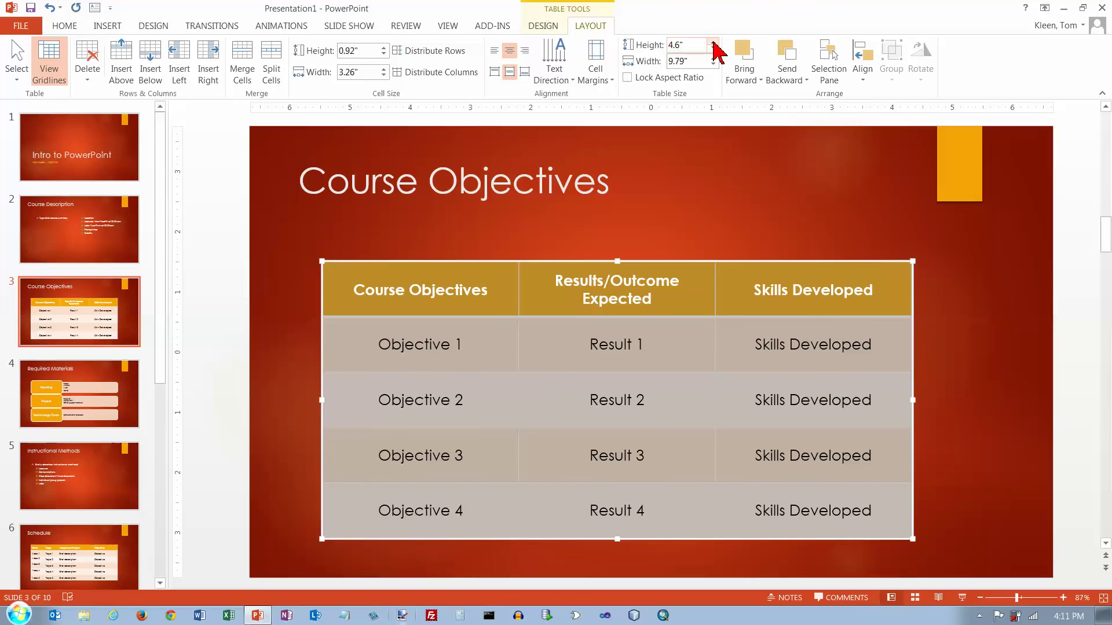
# Step: Lower the table height back to 4.1 inches, giving 0.82-inch body rows
pyautogui.click(713, 49)
pyautogui.click(713, 49)
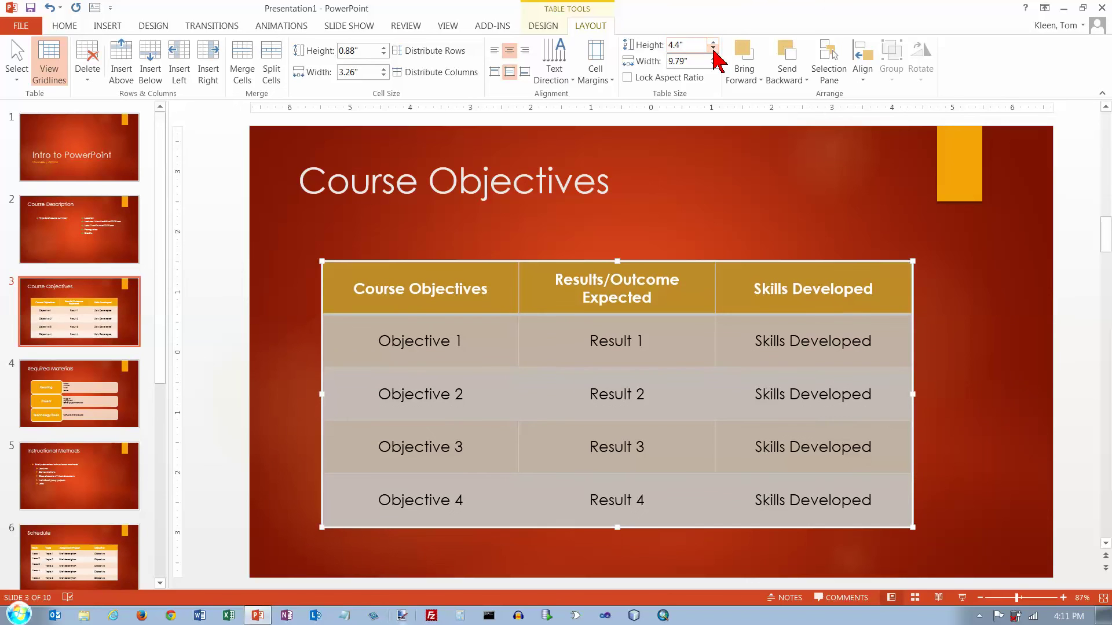
pyautogui.click(713, 49)
pyautogui.click(714, 49)
pyautogui.click(713, 49)
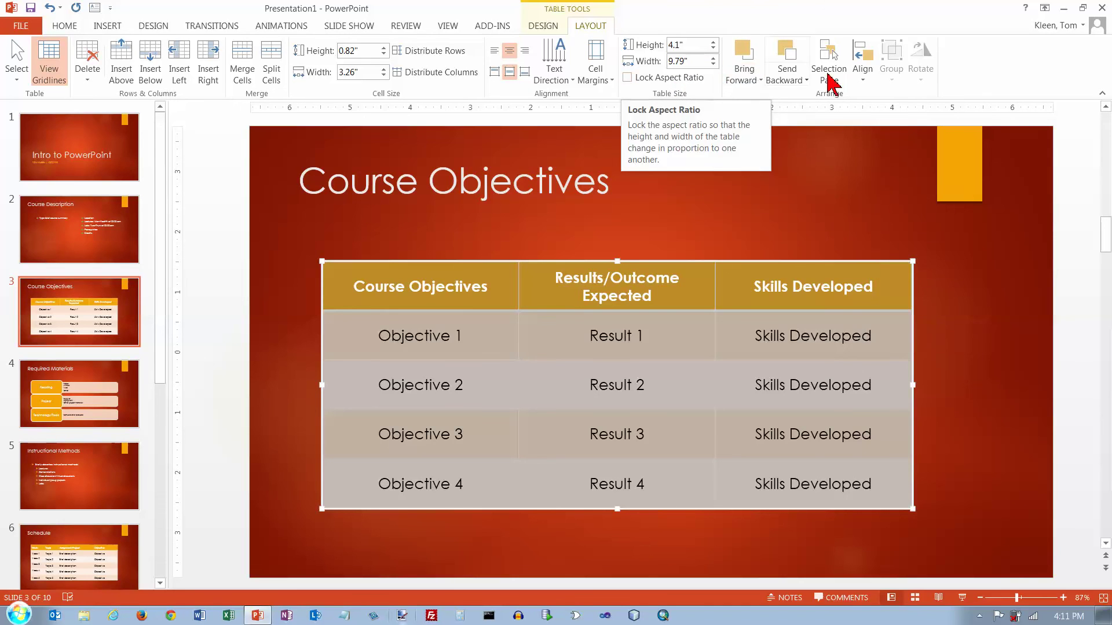
# Step: Centre the table horizontally on the slide with Align Center, trying and undoing Align Middle
pyautogui.click(864, 78)
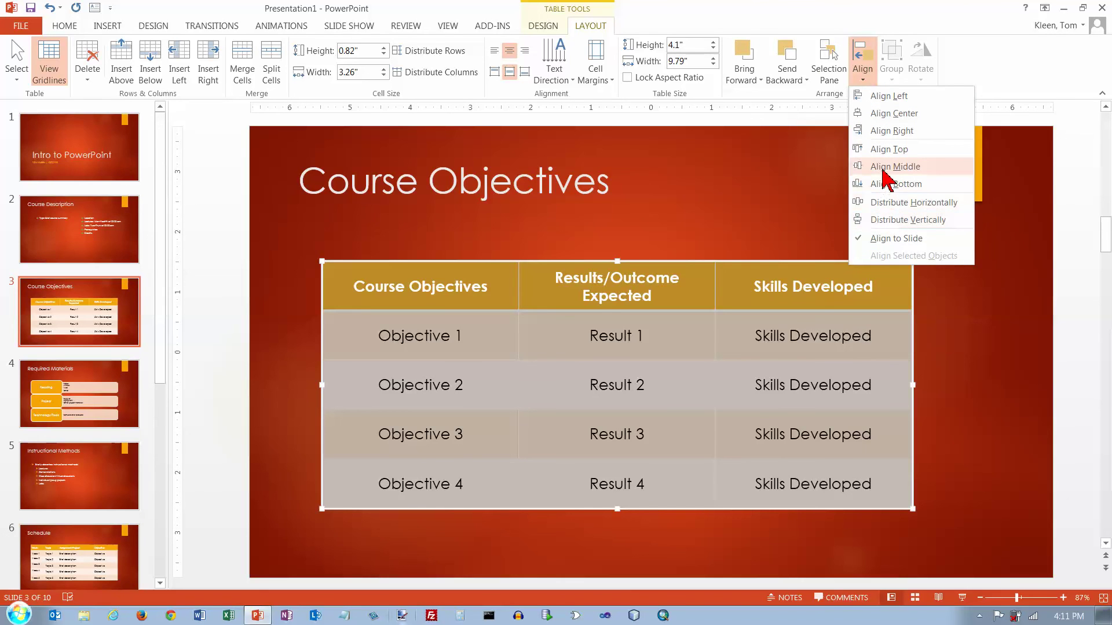
pyautogui.click(885, 114)
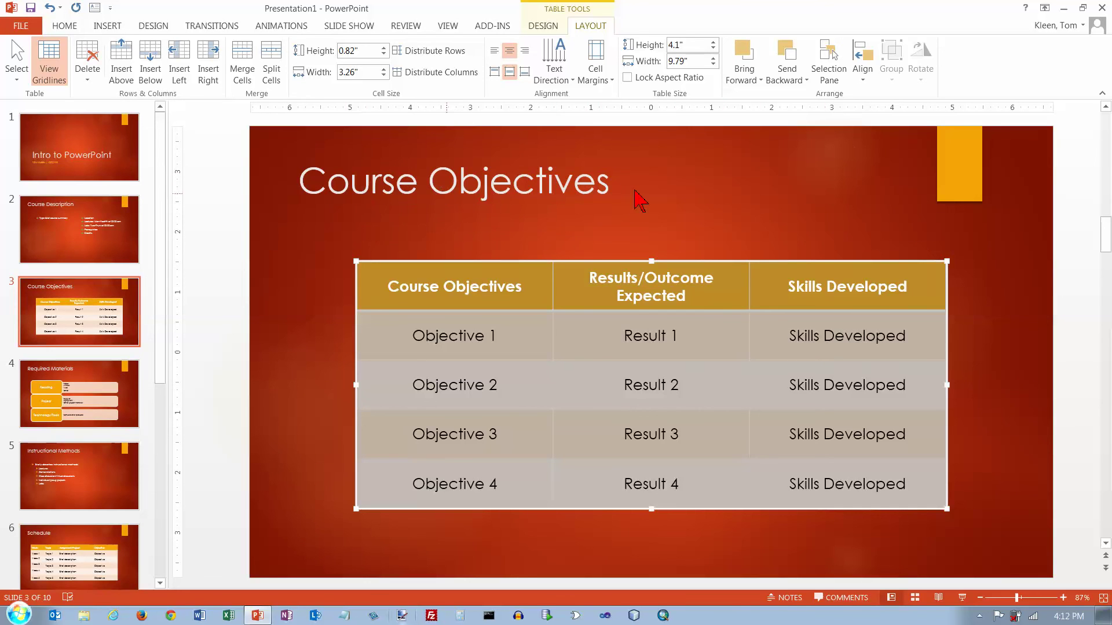
pyautogui.click(863, 78)
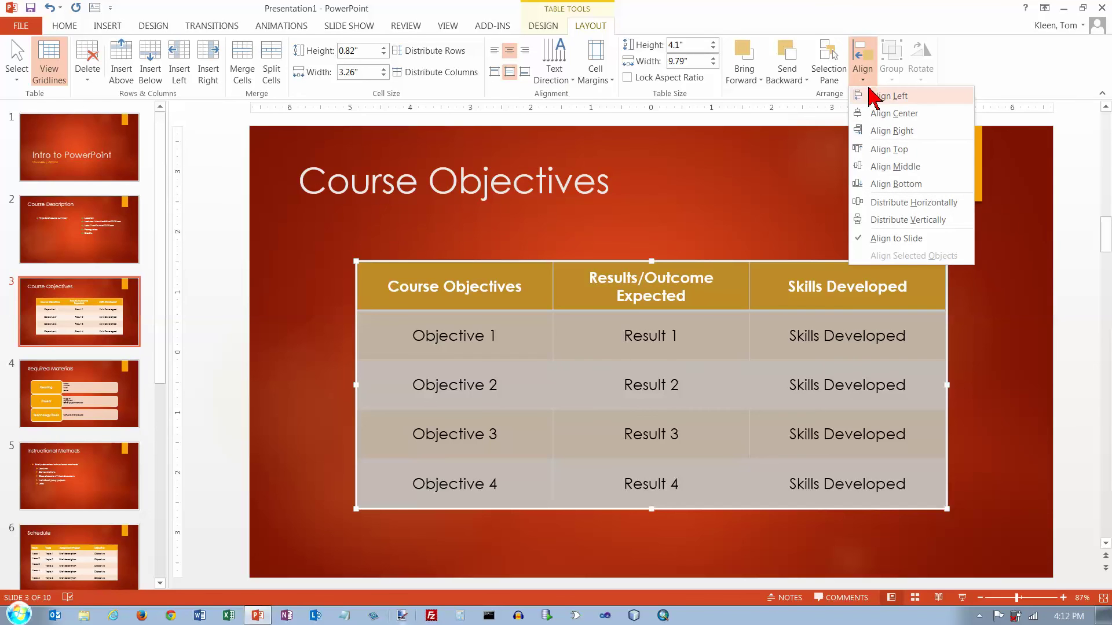
pyautogui.click(892, 166)
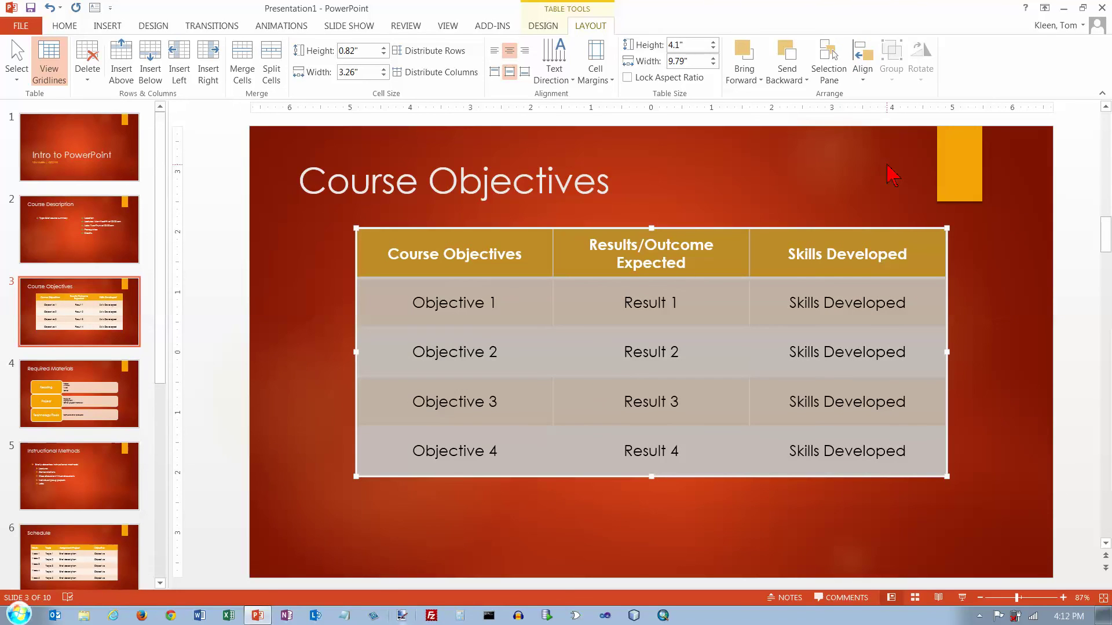
pyautogui.click(50, 8)
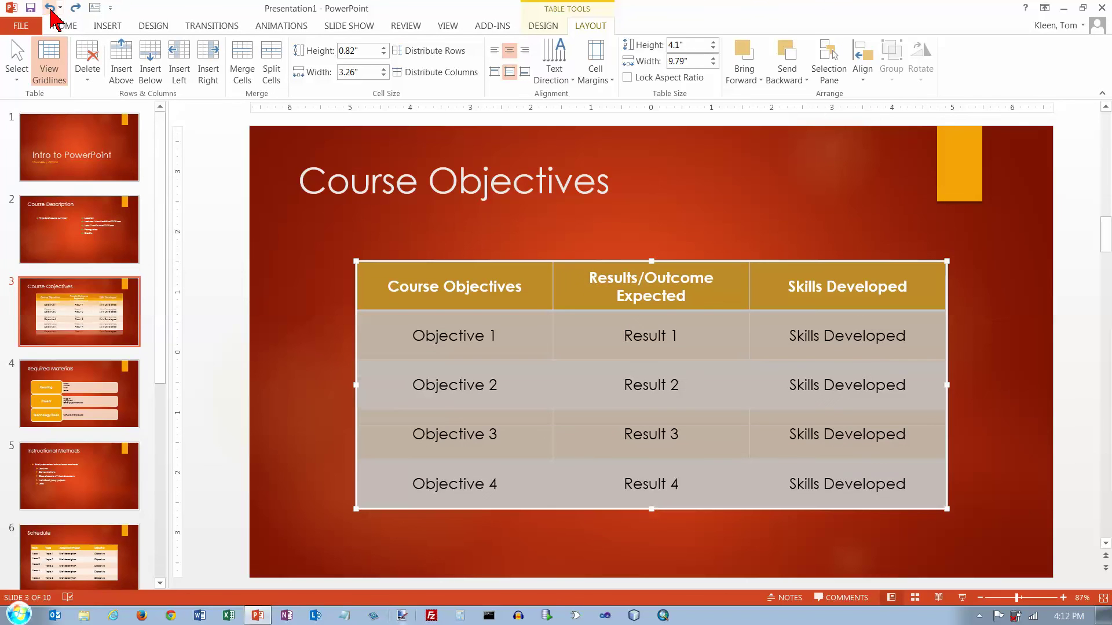